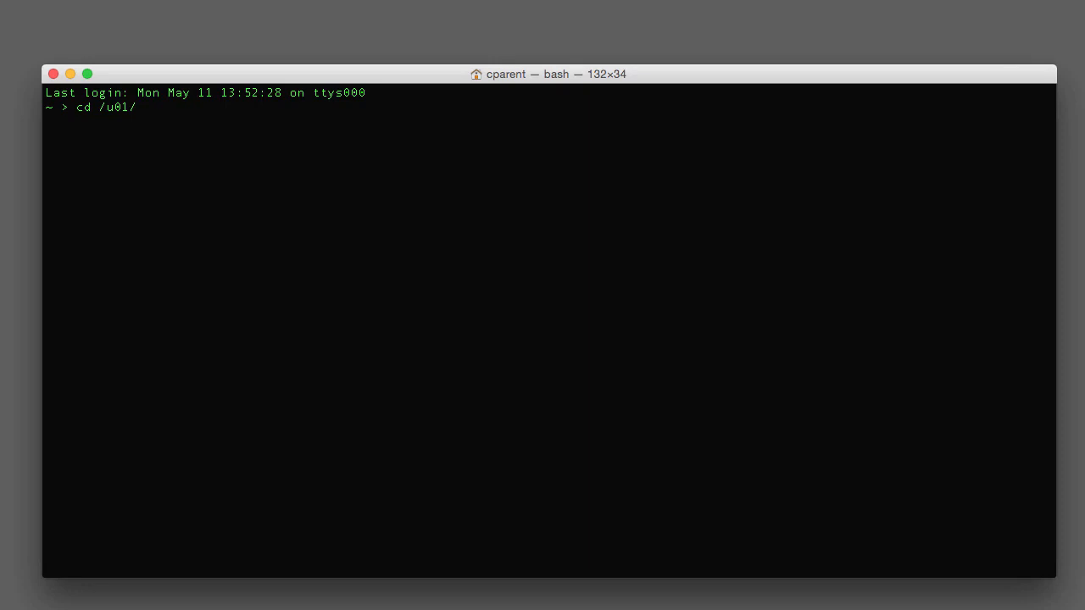
Go to /u01/udemy/domains/demo_domain/bin and run ./startWebLogic.sh to start the Admin Server.
{"action": "type", "text": "udemy/dom"}
{"action": "key", "text": "Tab"}
{"action": "type", "text": "d"}
{"action": "key", "text": "Tab"}
{"action": "key", "text": "Return"}
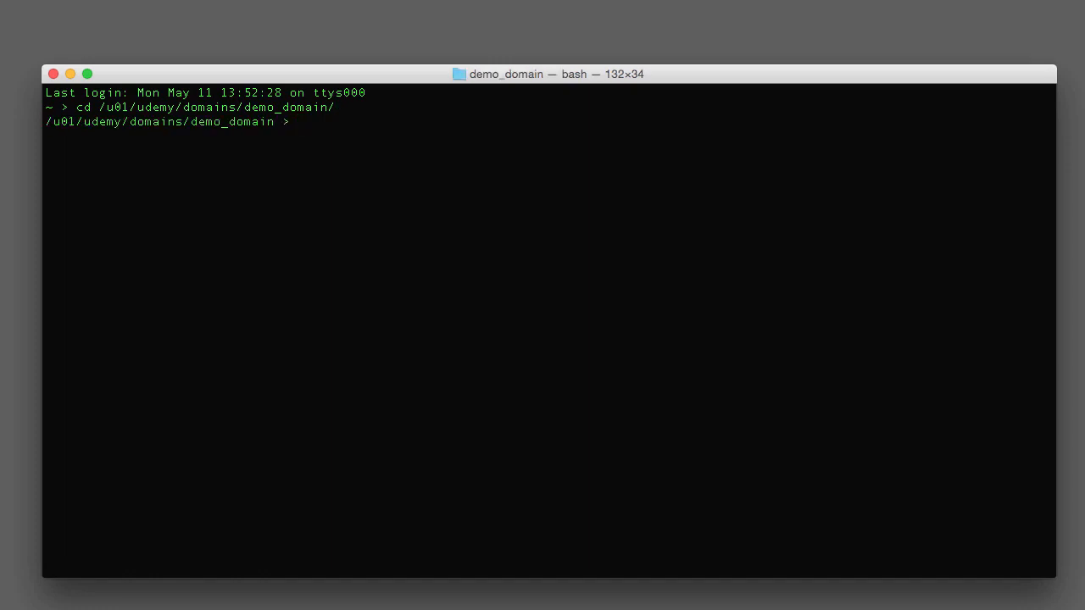
{"action": "type", "text": "cd bin/"}
{"action": "key", "text": "Return"}
{"action": "type", "text": "./"}
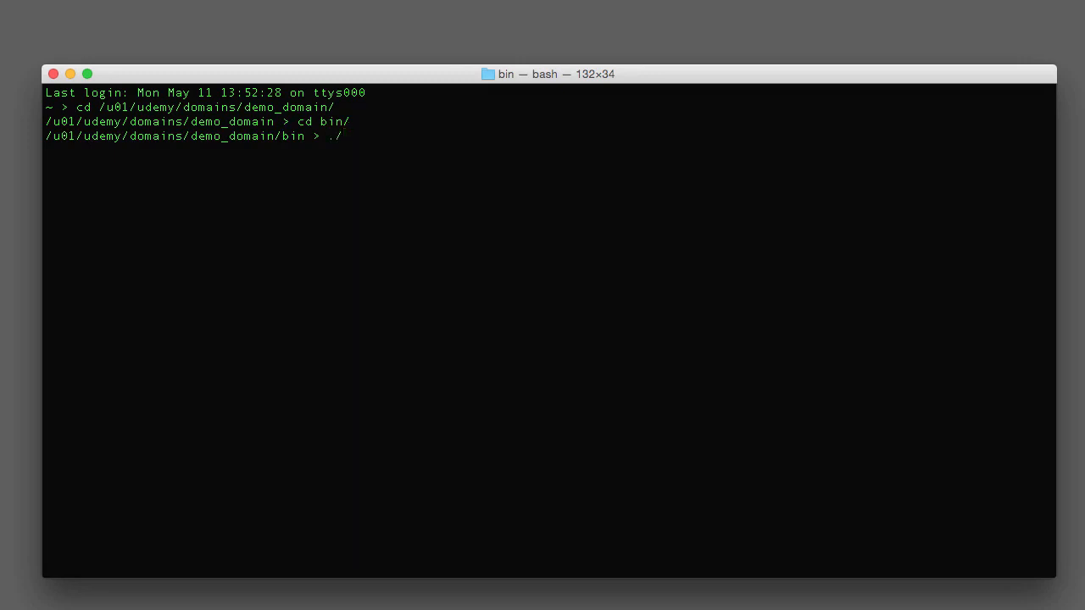
{"action": "type", "text": "startW"}
{"action": "key", "text": "Tab"}
{"action": "key", "text": "Return"}
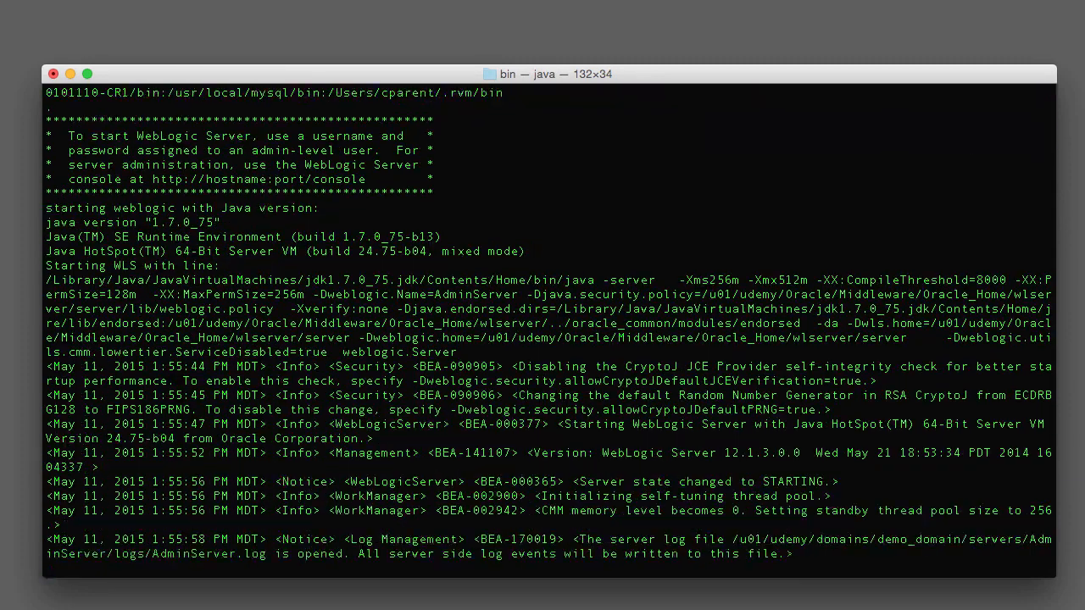
Check the server log, then move and resize the Safari window to fit the screen.
{"action": "scroll", "coordinate": [549, 331], "scroll_direction": "up", "scroll_amount": 8}
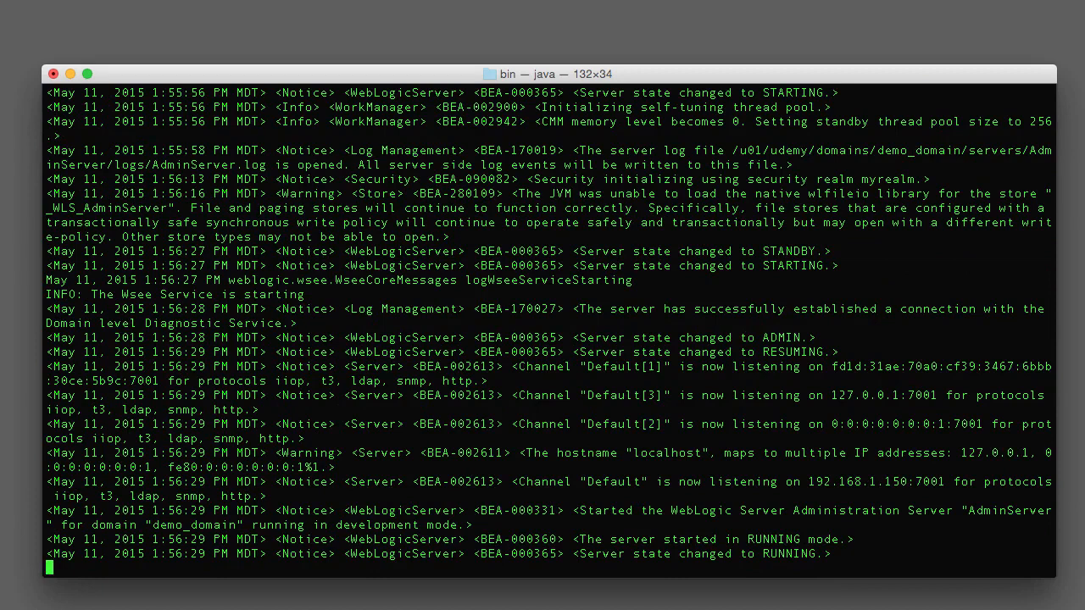
{"action": "left_click_drag", "start_coordinate": [1084, 430], "coordinate": [183, 26]}
{"action": "mouse_move", "coordinate": [1084, 609]}
{"action": "left_mouse_down"}
{"action": "mouse_move", "coordinate": [997, 559]}
{"action": "mouse_move", "coordinate": [1070, 593]}
{"action": "left_mouse_up"}
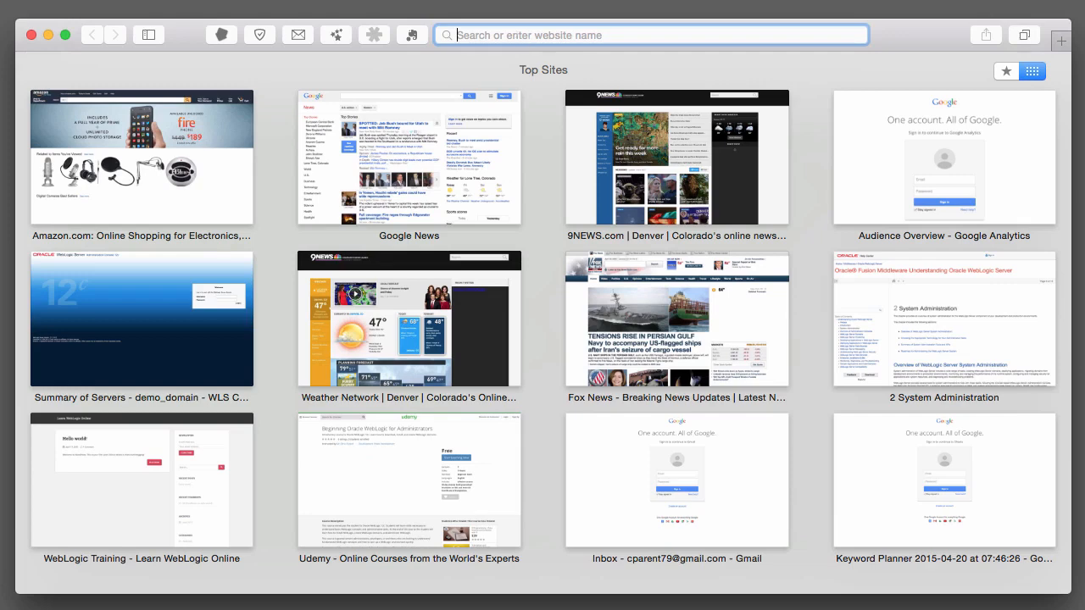
{"action": "type", "text": "http://192.1"}
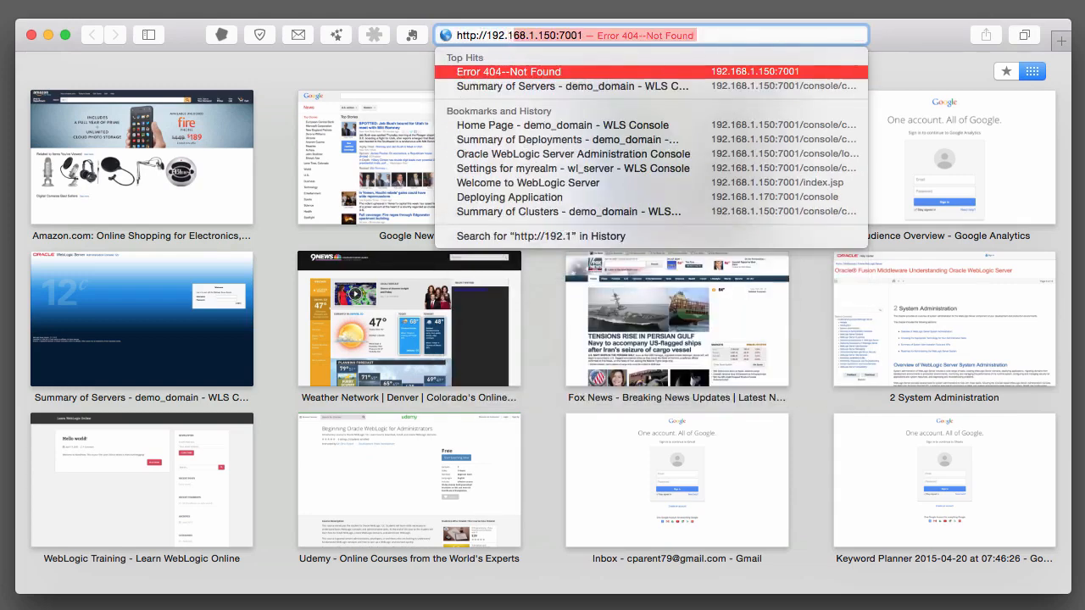
{"action": "key", "text": "Right"}
{"action": "type", "text": "/console"}
{"action": "key", "text": "Return"}
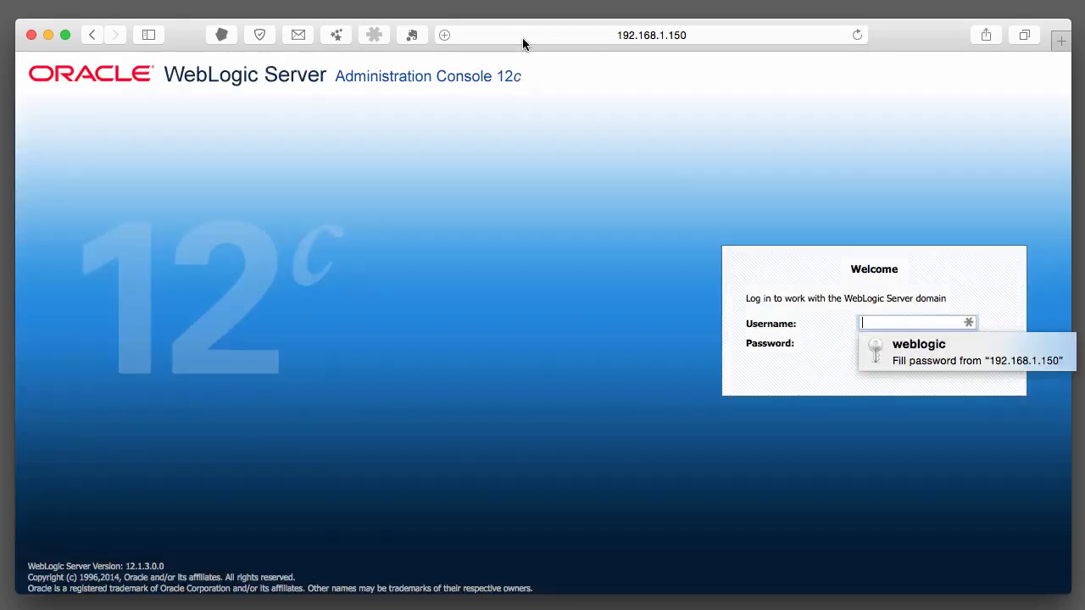
Log in to the console with the administrator username and password.
{"action": "type", "text": "weblogic"}
{"action": "key", "text": "Tab"}
{"action": "type", "text": "weblogic1"}
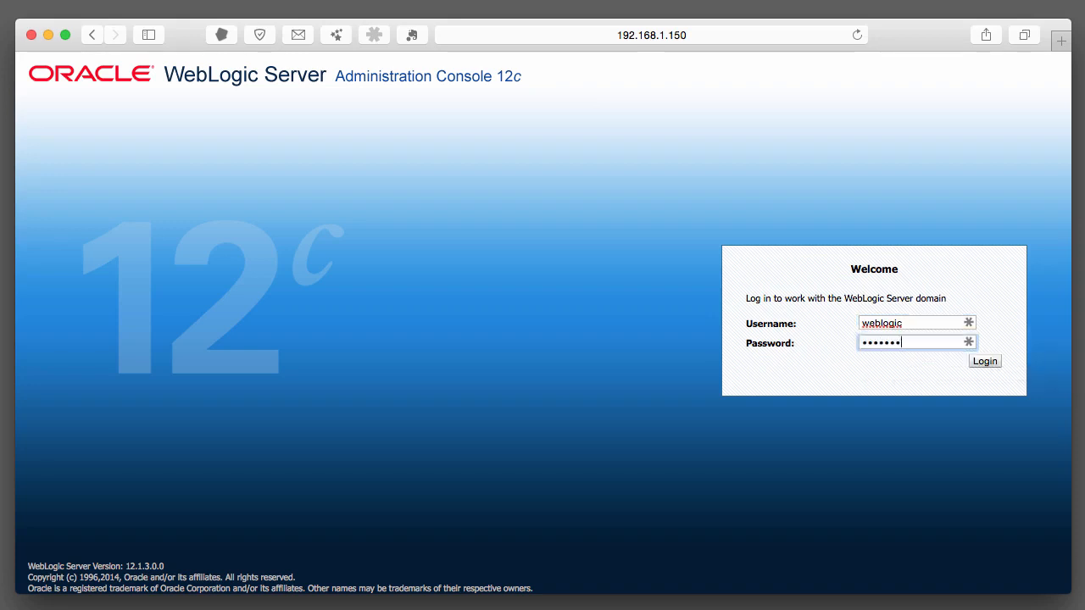
{"action": "type", "text": "23"}
{"action": "key", "text": "Return"}
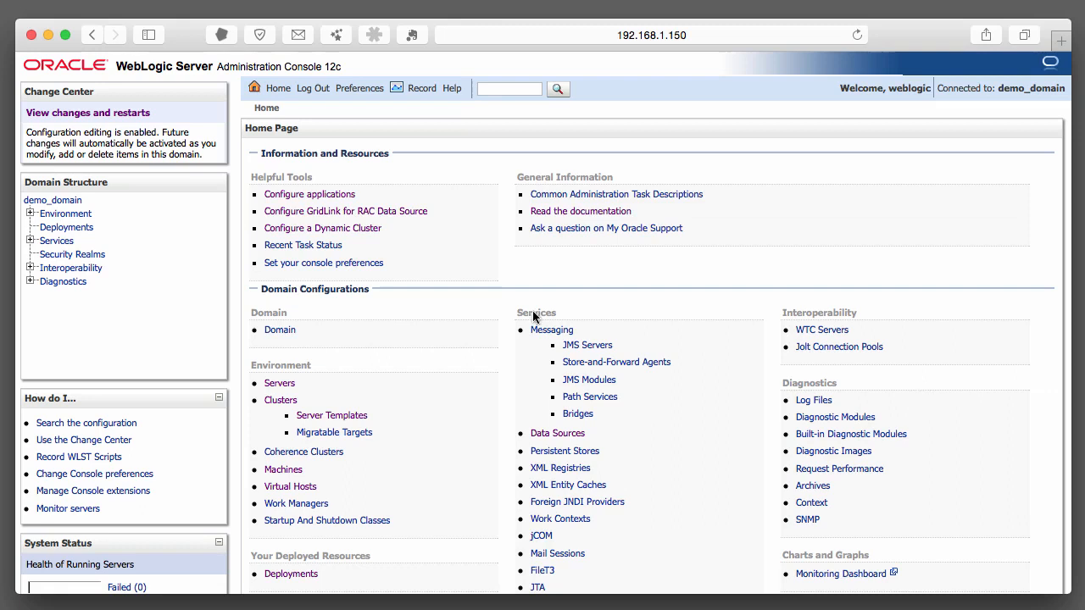
Under Environment, open the Servers summary and start a new server.
{"action": "left_click", "coordinate": [29, 216]}
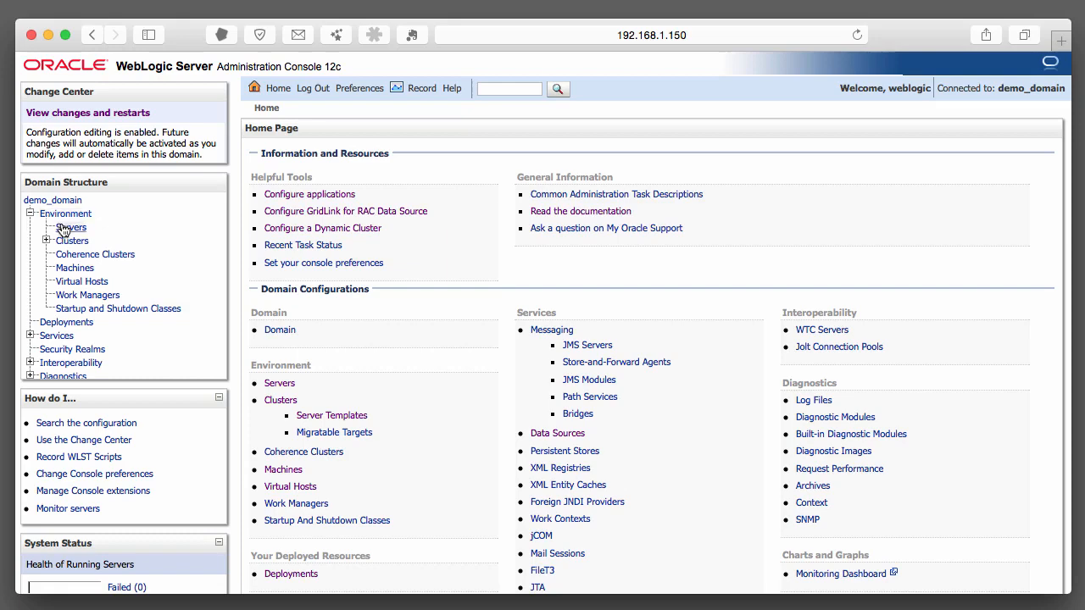
{"action": "left_click", "coordinate": [62, 228]}
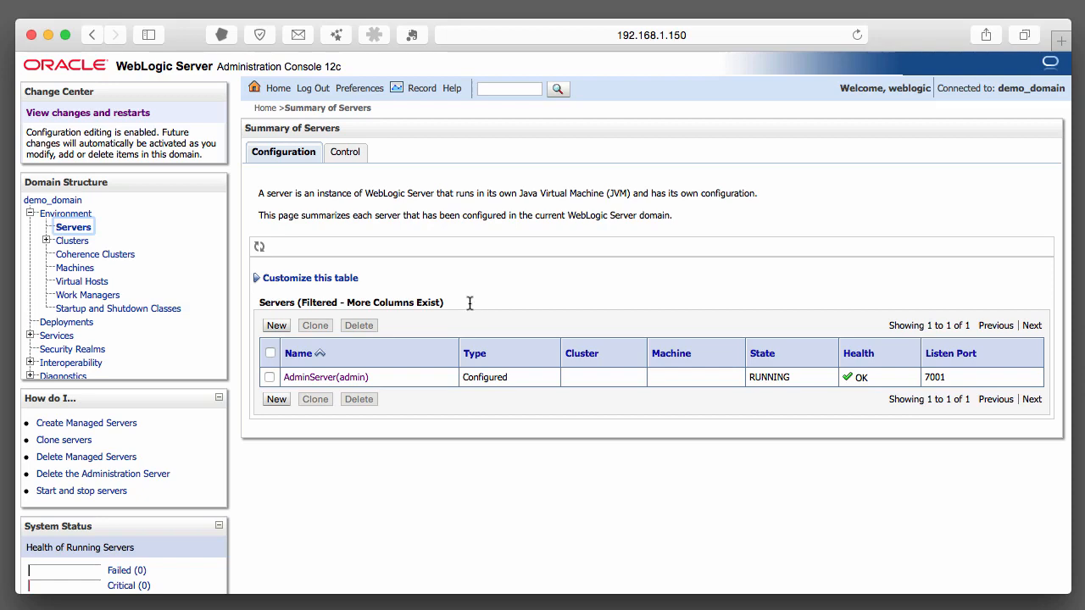
{"action": "left_click", "coordinate": [275, 327]}
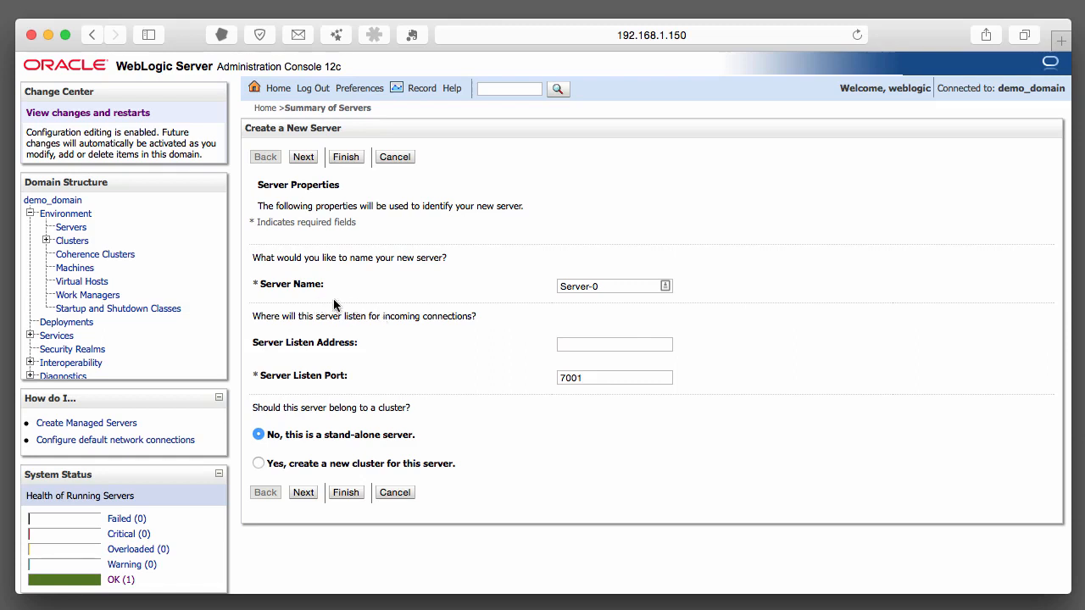
Rename Server-0 to ms1, set listen port 8001, and continue to Review choices.
{"action": "left_click", "coordinate": [605, 287]}
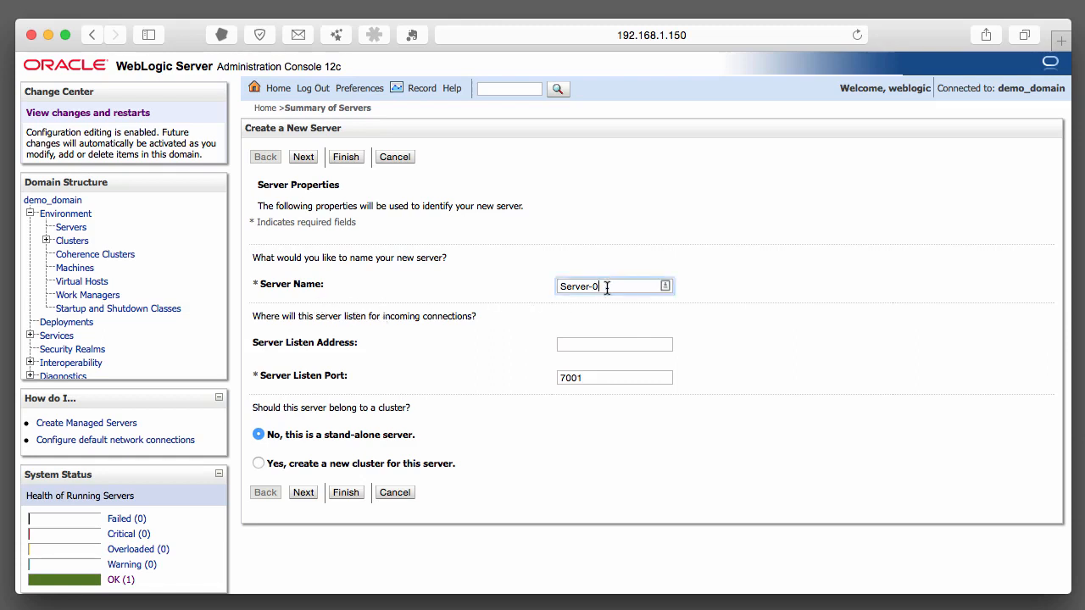
{"action": "left_click_drag", "start_coordinate": [607, 288], "coordinate": [509, 292]}
{"action": "type", "text": "ms1"}
{"action": "key", "text": "Tab"}
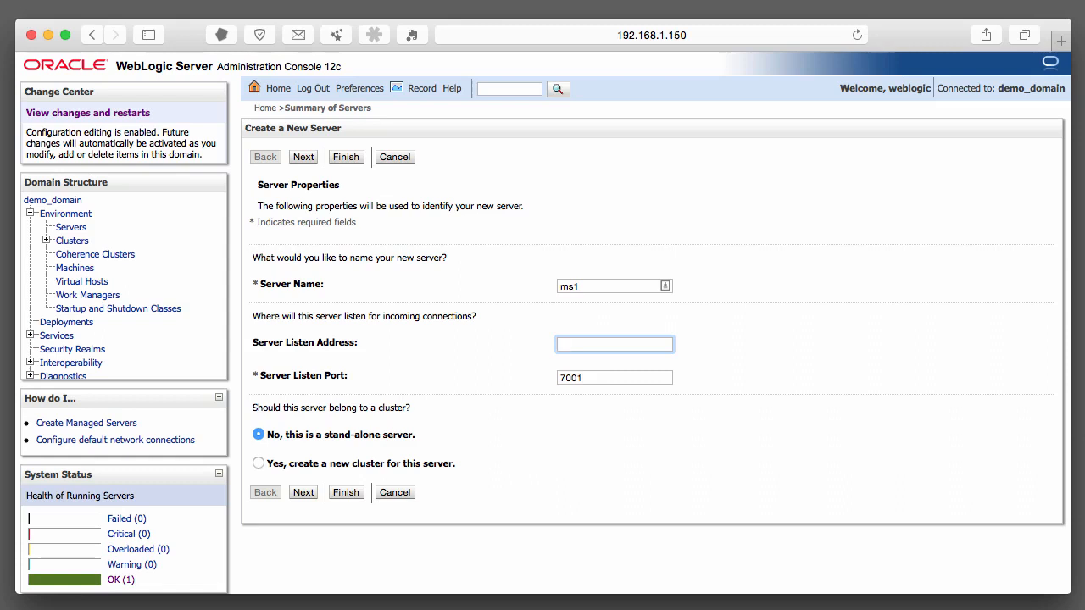
{"action": "key", "text": "Tab"}
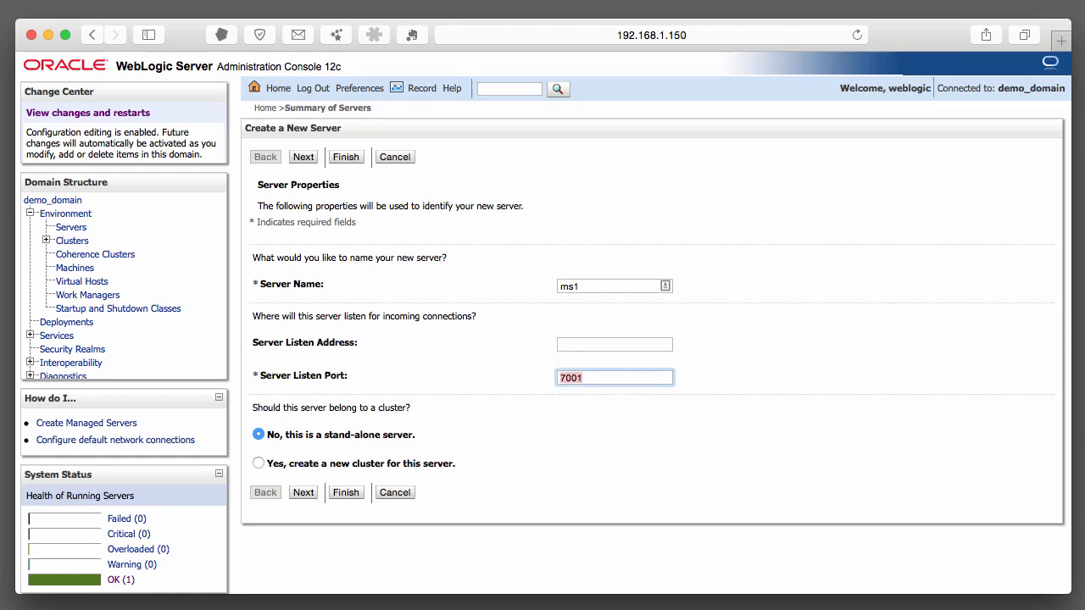
{"action": "type", "text": "8001"}
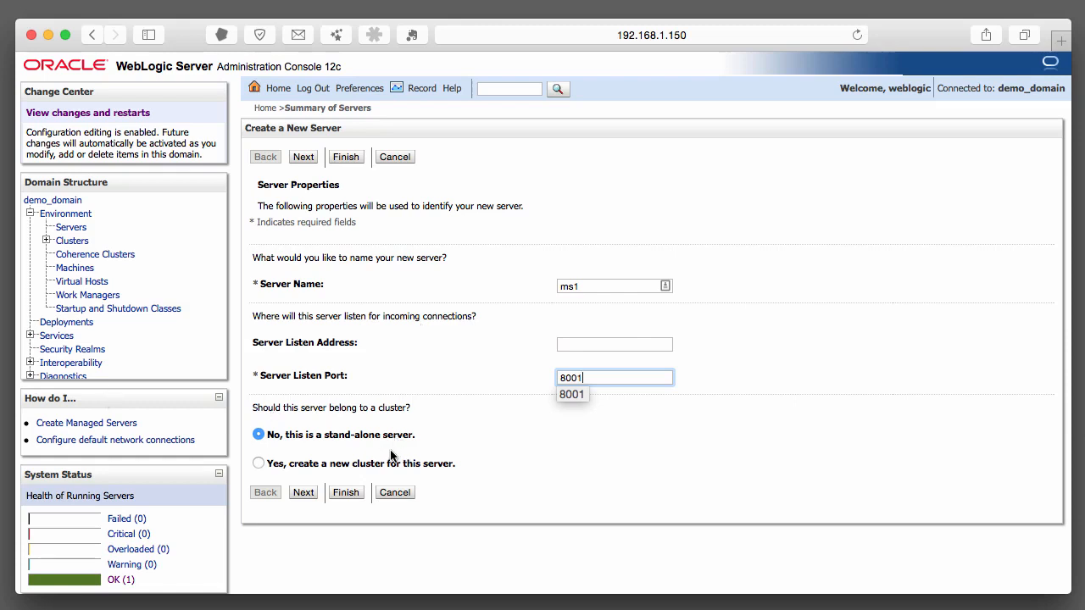
{"action": "left_click", "coordinate": [510, 452]}
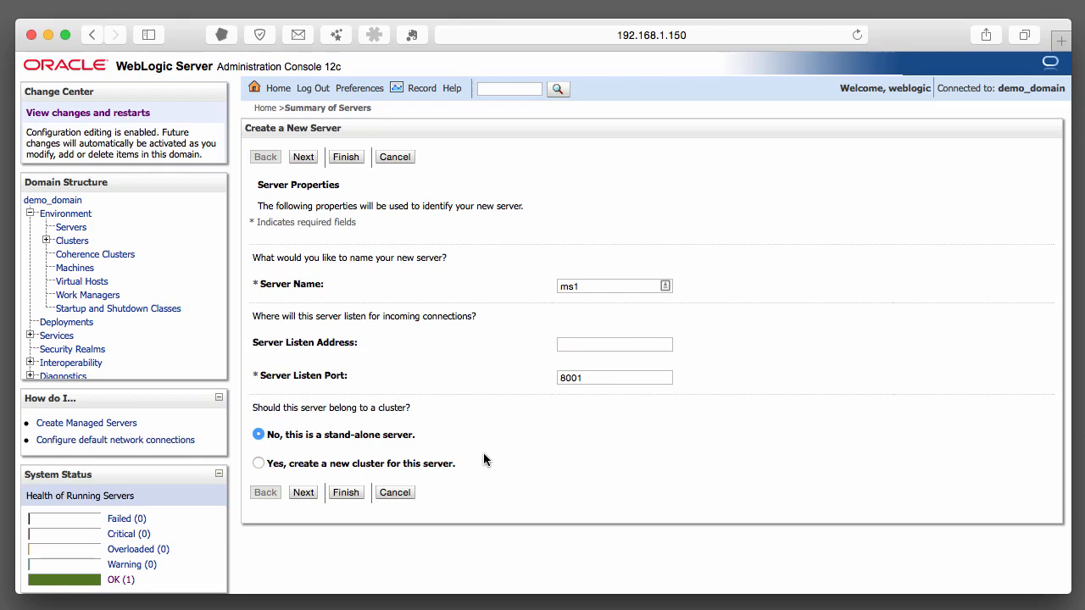
{"action": "left_click", "coordinate": [304, 494]}
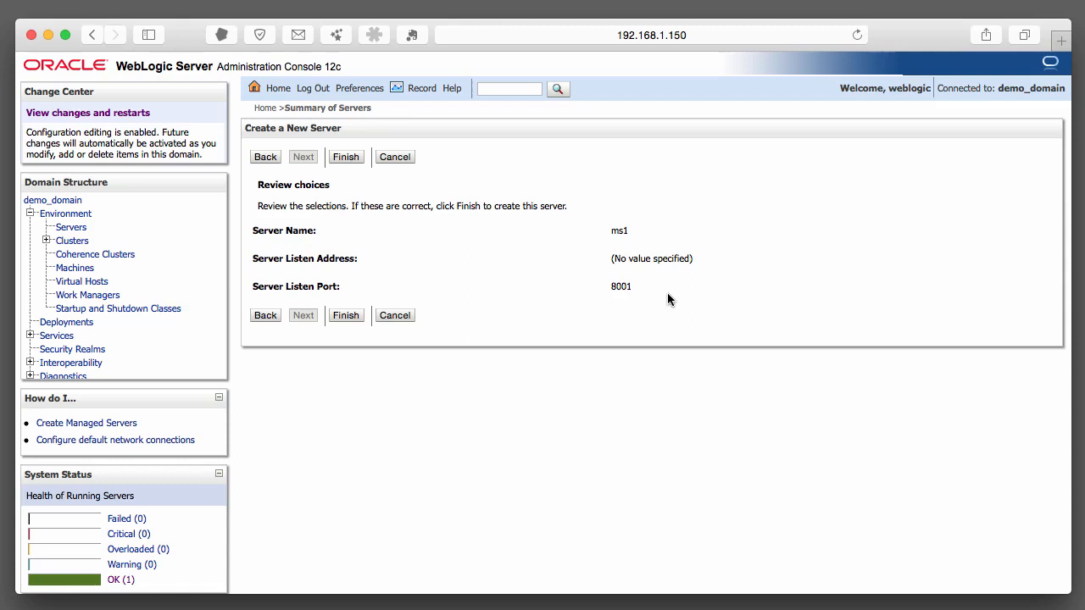
Finish the wizard to create server ms1.
{"action": "left_click", "coordinate": [345, 316]}
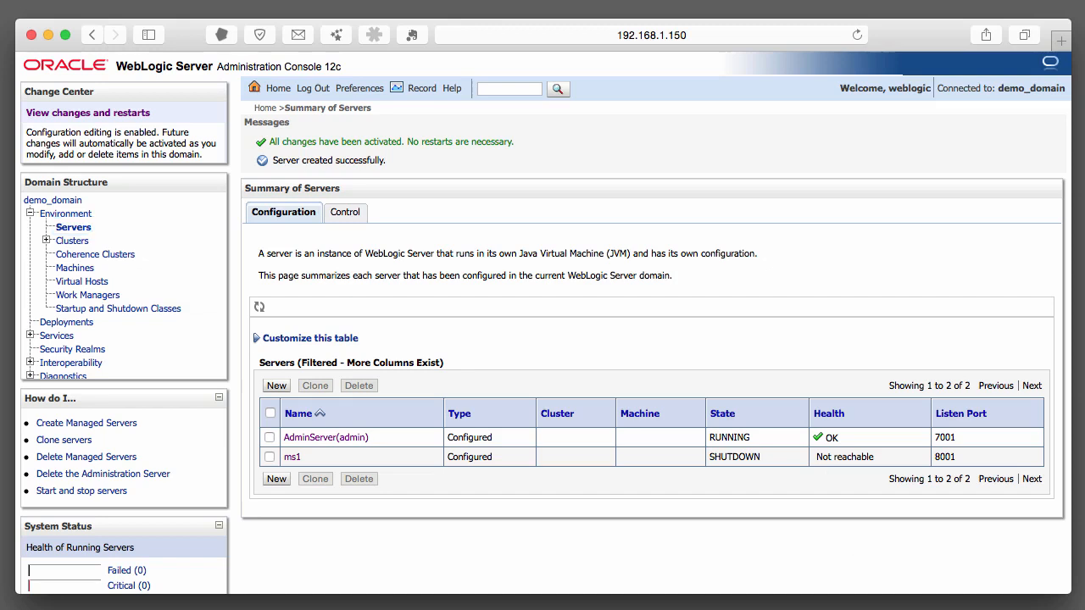
Switch back to the Terminal window running the Admin Server.
{"action": "key", "text": "super+Tab"}
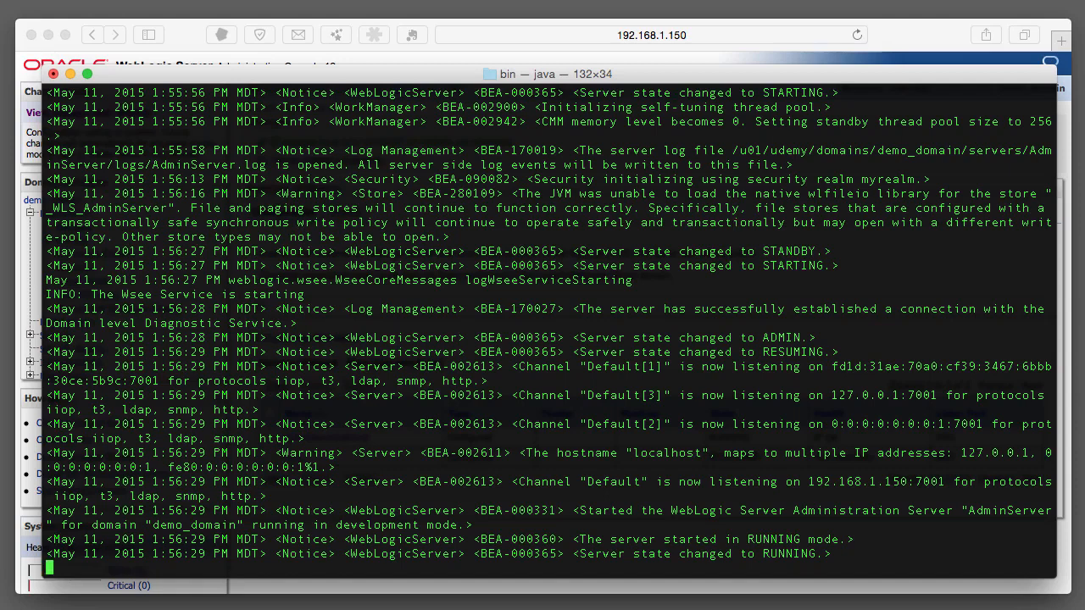
Open a new bash tab in Terminal from the Shell menu.
{"action": "left_click", "coordinate": [10, 0]}
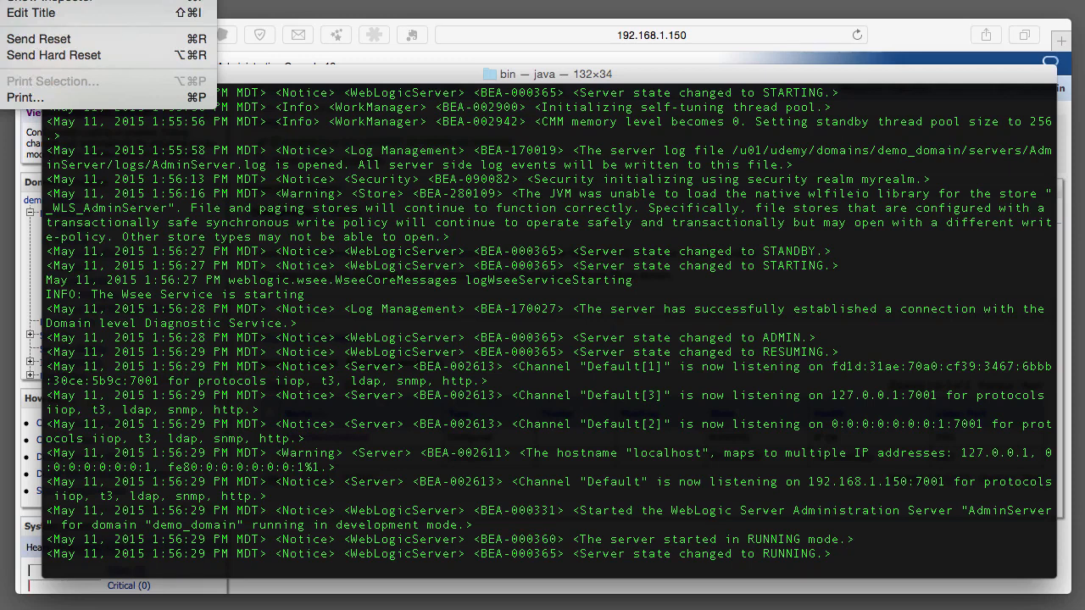
{"action": "key", "text": "super+t"}
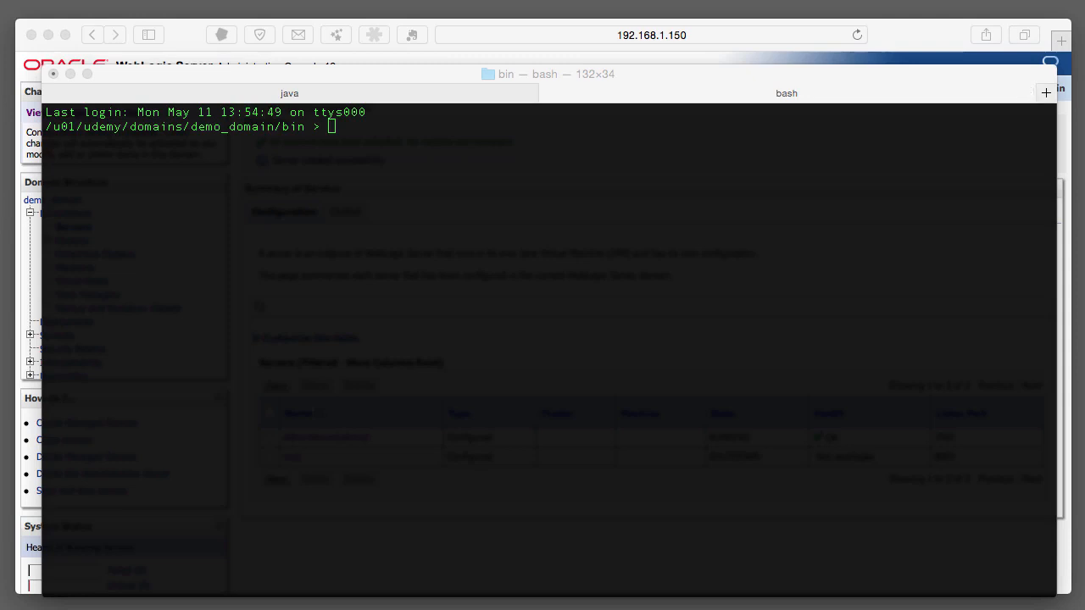
Type ./startManagedWebLogic.sh ms1 t3: at the new tab's prompt.
{"action": "left_click", "coordinate": [881, 282]}
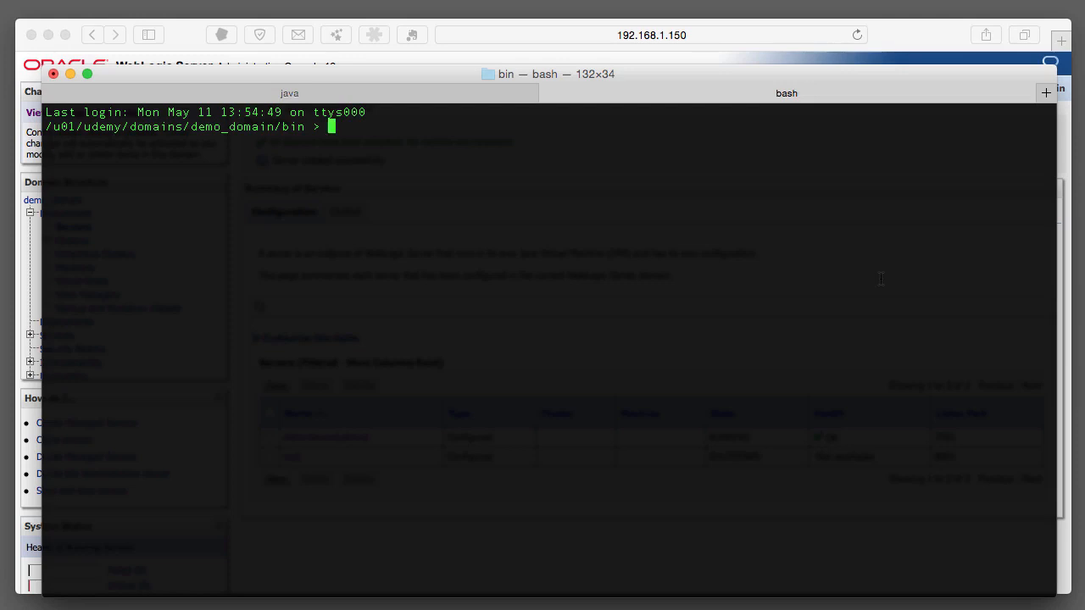
{"action": "type", "text": "./startM"}
{"action": "key", "text": "Tab"}
{"action": "type", "text": "ms1 t3:"}
Complete the admin URL t3://localhost:7001 and run the ms1 start command.
{"action": "type", "text": "//"}
{"action": "type", "text": "localhost:7001"}
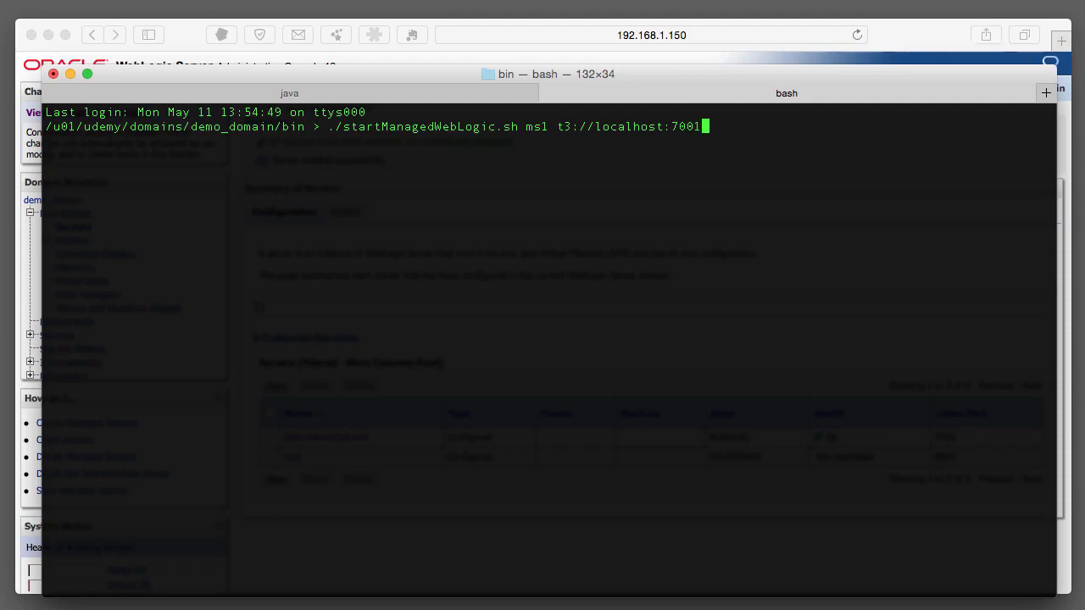
{"action": "key", "text": "Return"}
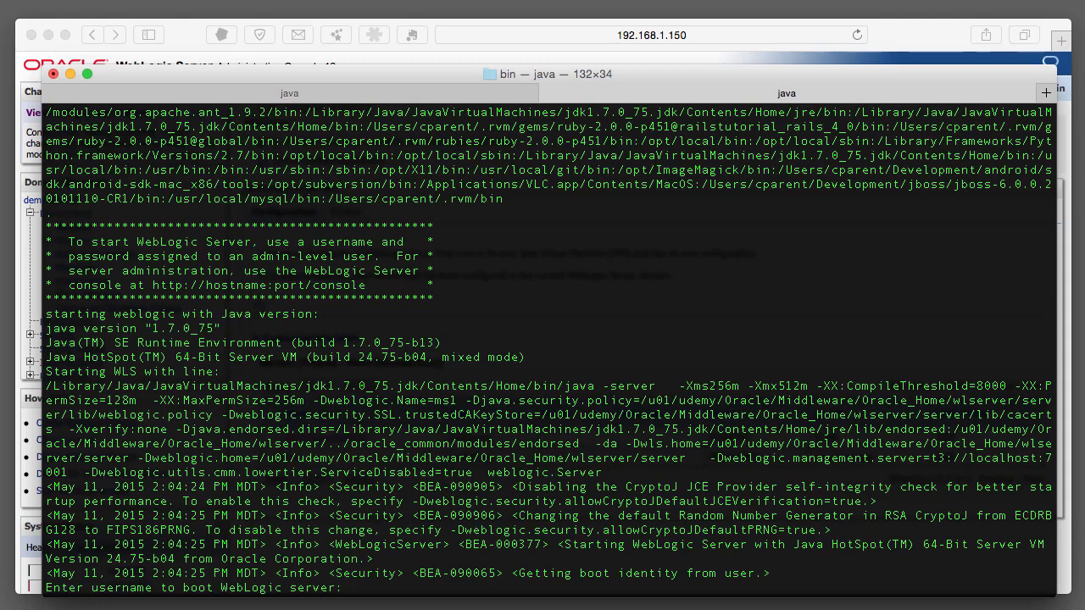
Enter the admin username at the boot prompt, then submit the password prompt.
{"action": "type", "text": "weblogic"}
{"action": "key", "text": "Return"}
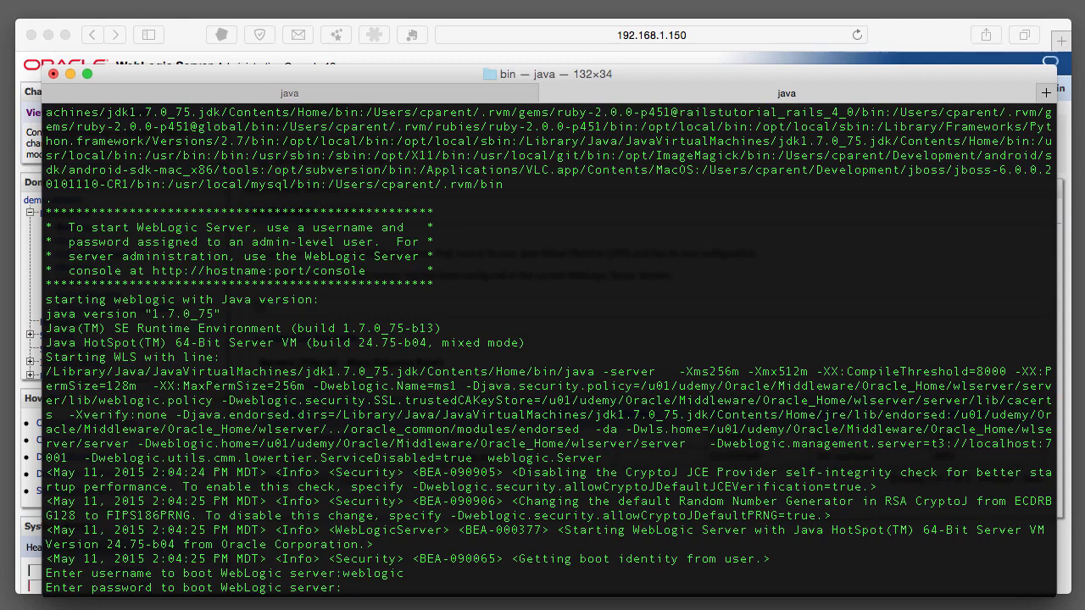
{"action": "key", "text": "Return"}
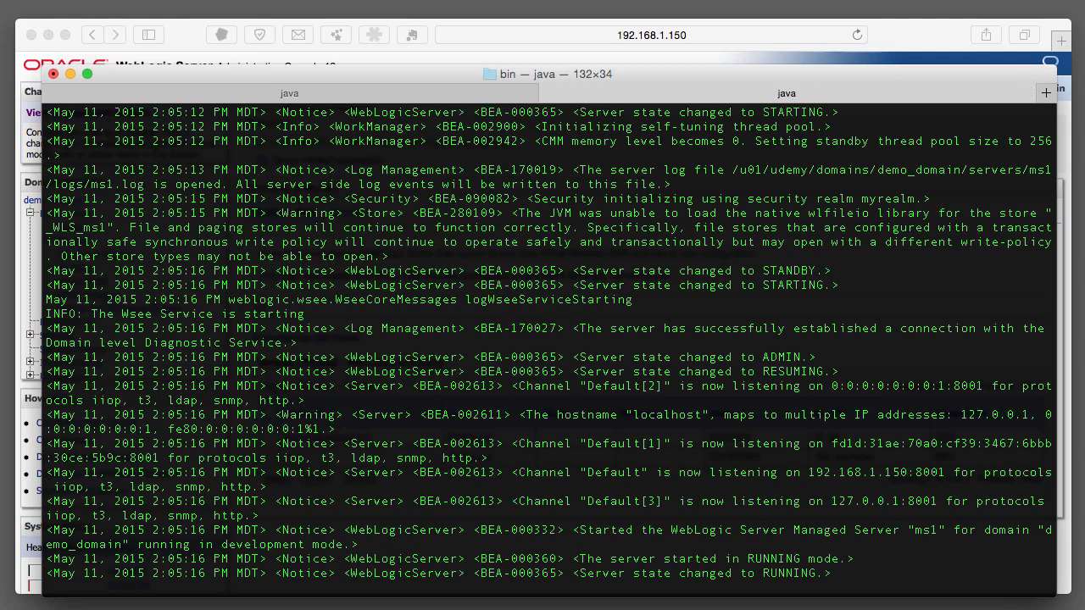
Highlight ms1's RUNNING line and its 192.168.1.150 port 8001 listening addresses, then return to the console.
{"action": "left_click_drag", "start_coordinate": [573, 573], "coordinate": [824, 575]}
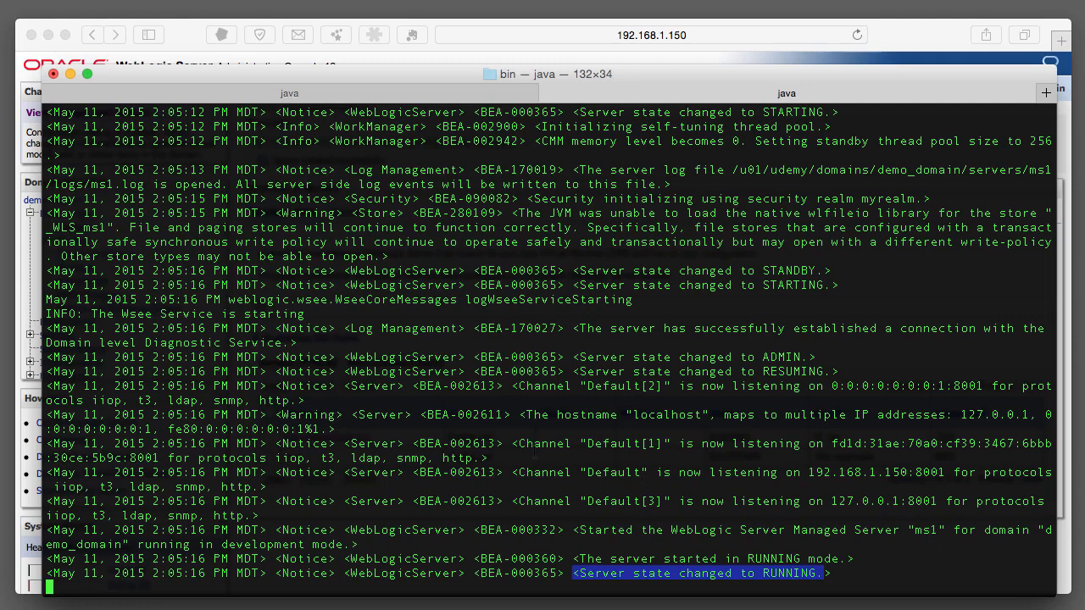
{"action": "left_click_drag", "start_coordinate": [518, 443], "coordinate": [977, 501]}
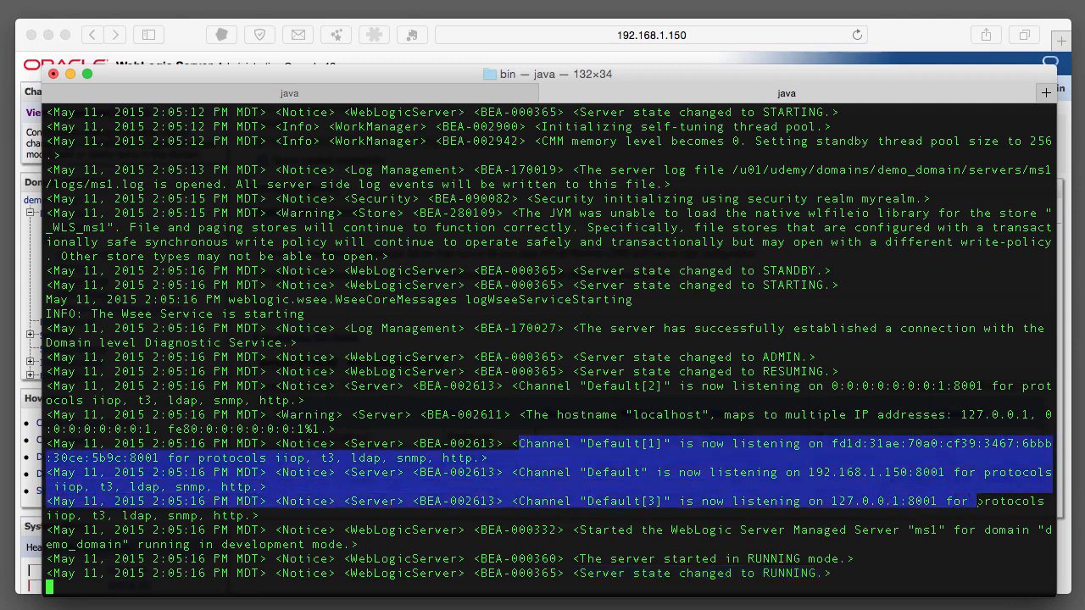
{"action": "left_click", "coordinate": [810, 472]}
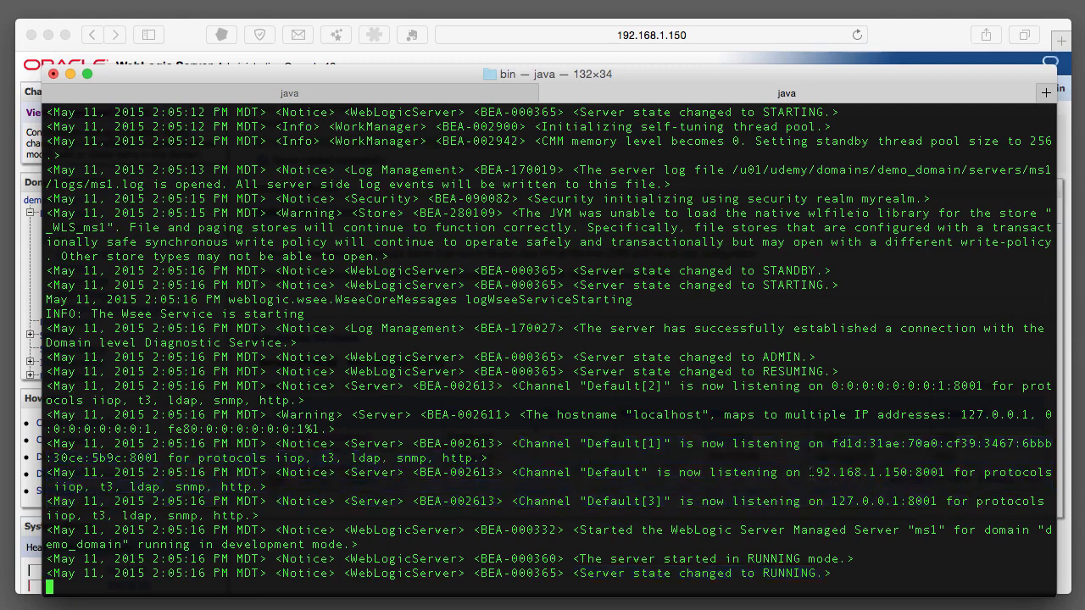
{"action": "left_click_drag", "start_coordinate": [810, 472], "coordinate": [907, 472]}
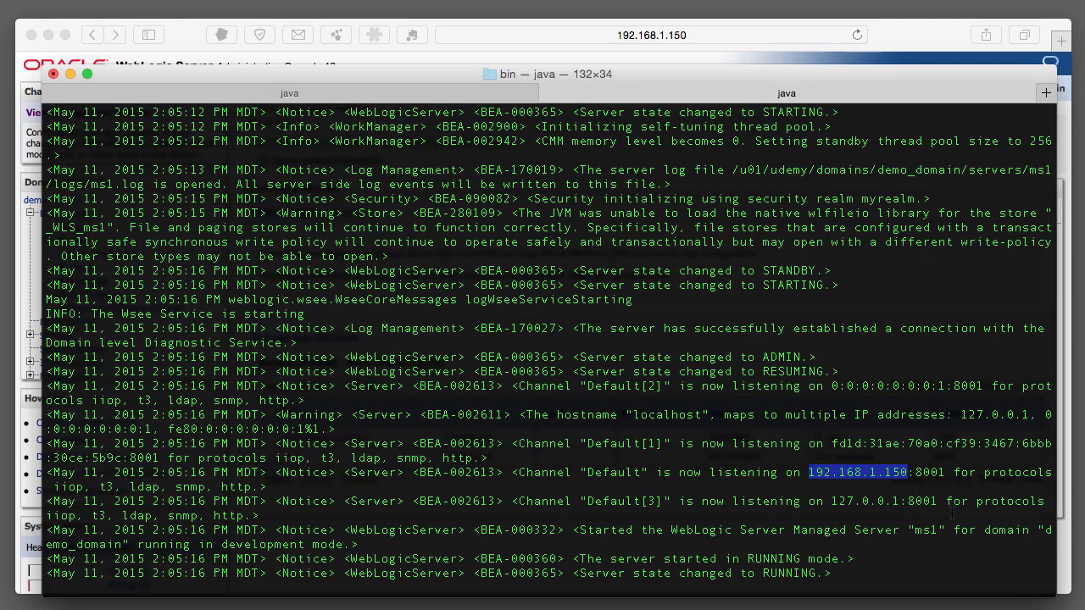
{"action": "left_click", "coordinate": [961, 511]}
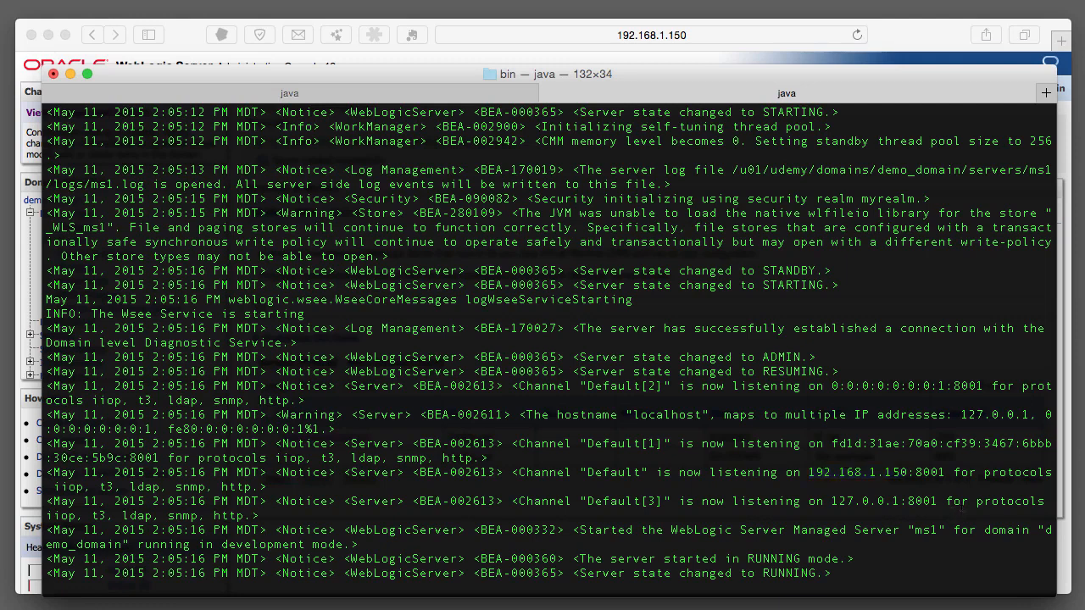
{"action": "left_click", "coordinate": [931, 35]}
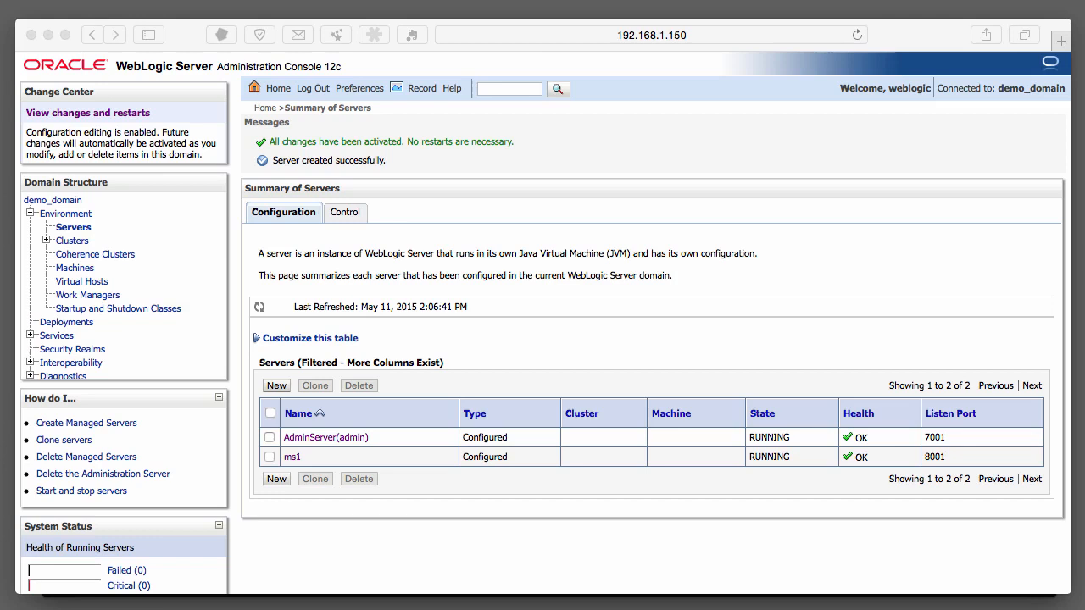
Show the Control tab of the Summary of Servers page in the WebLogic console.
{"action": "left_click", "coordinate": [921, 536]}
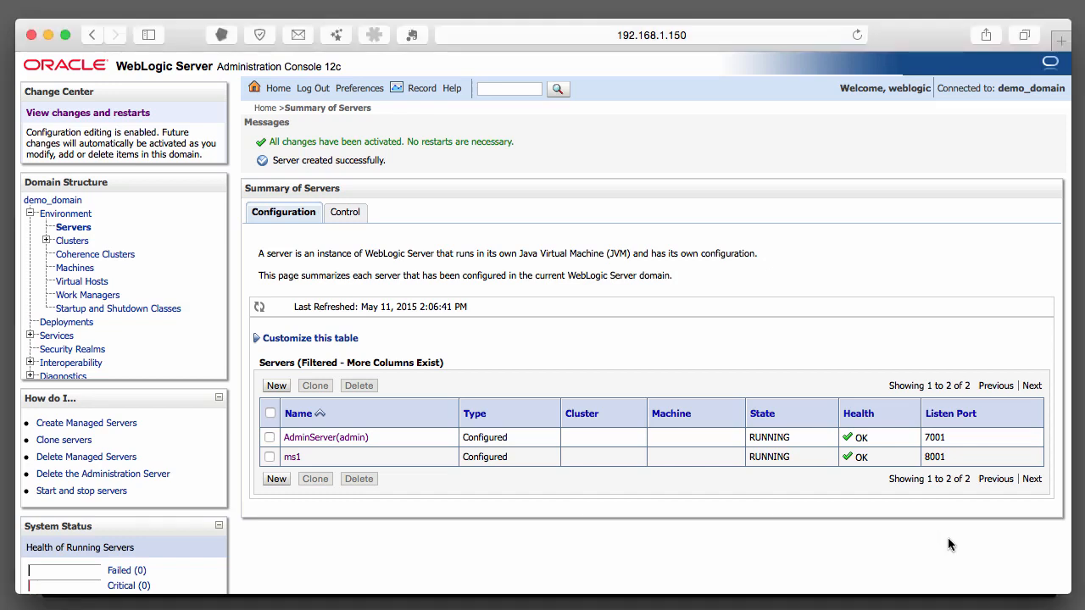
{"action": "left_click", "coordinate": [354, 213]}
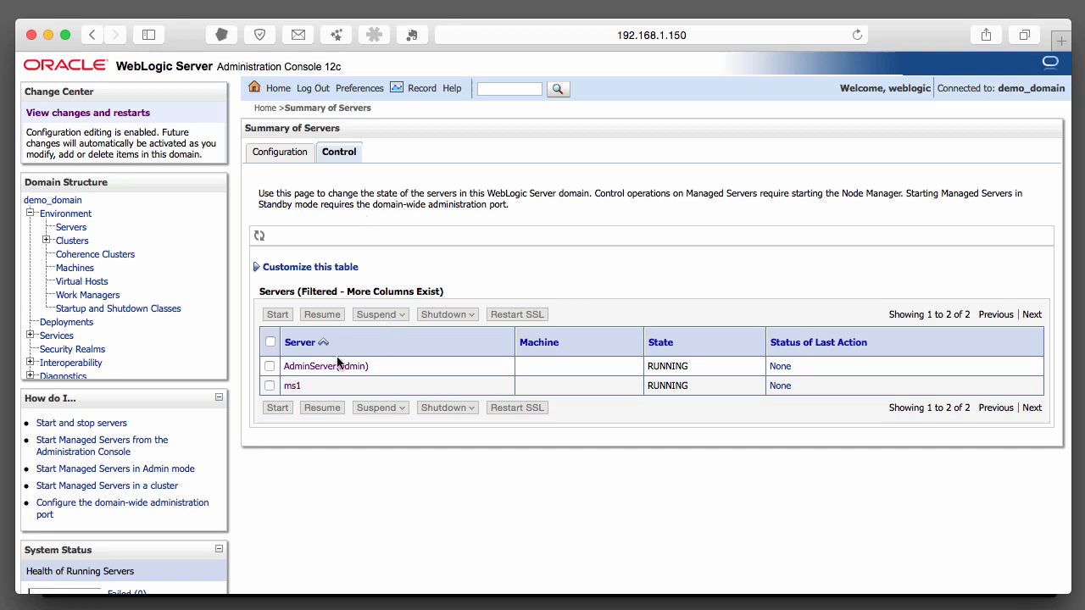
Force an immediate shutdown of ms1, then switch to the Terminal with its log.
{"action": "left_click", "coordinate": [269, 386]}
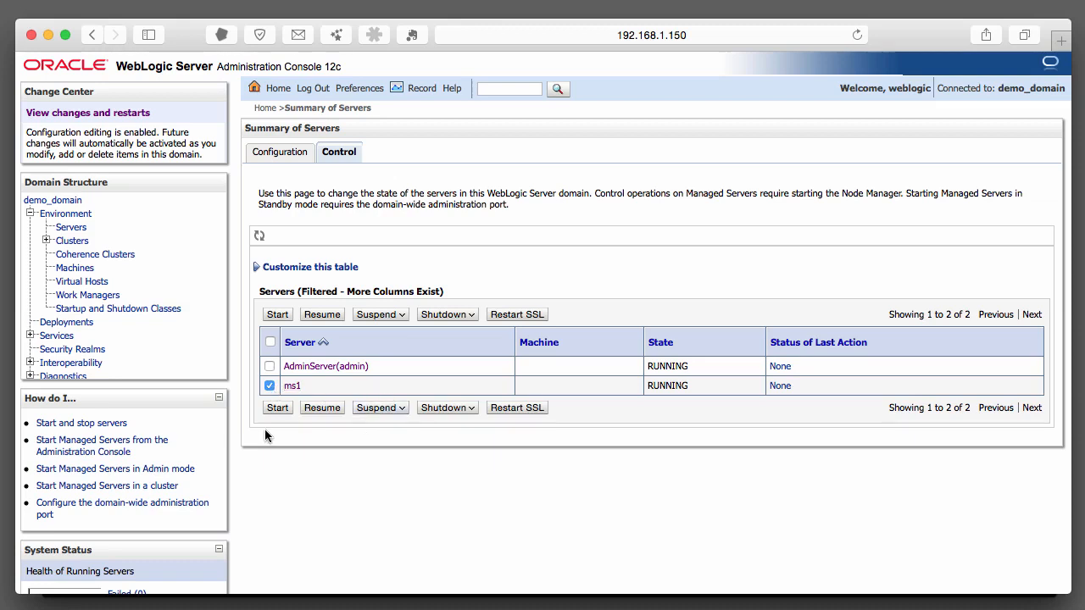
{"action": "left_click", "coordinate": [470, 411]}
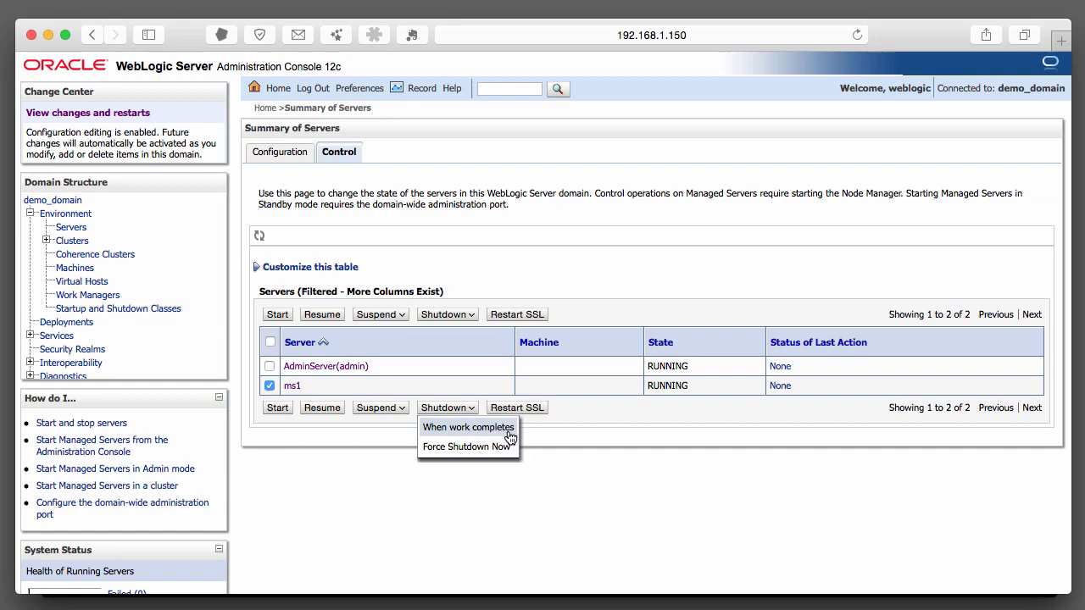
{"action": "left_click", "coordinate": [497, 448]}
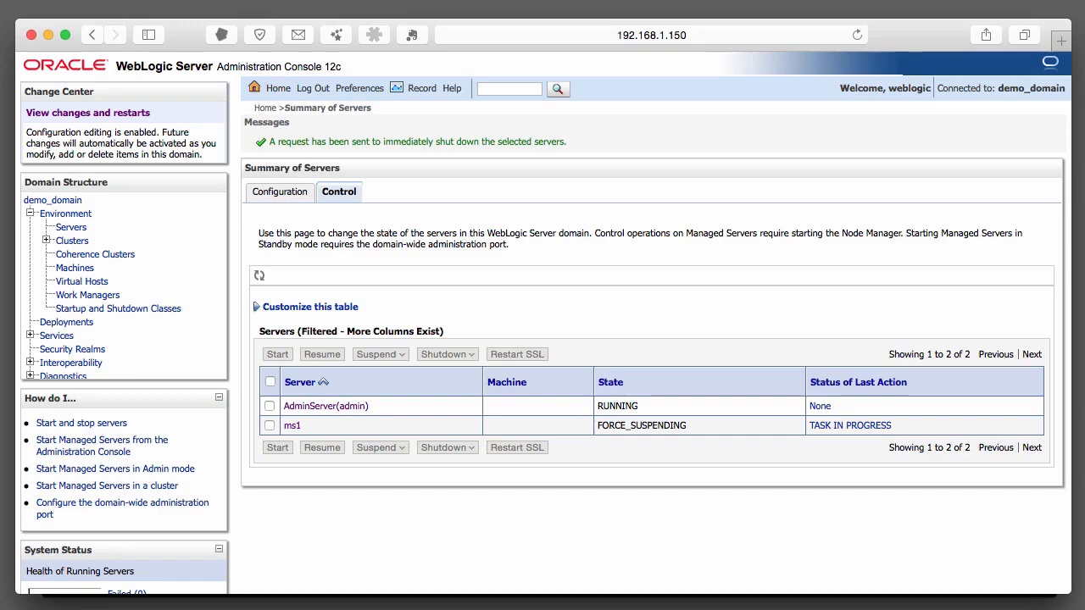
{"action": "key", "text": "super+Tab"}
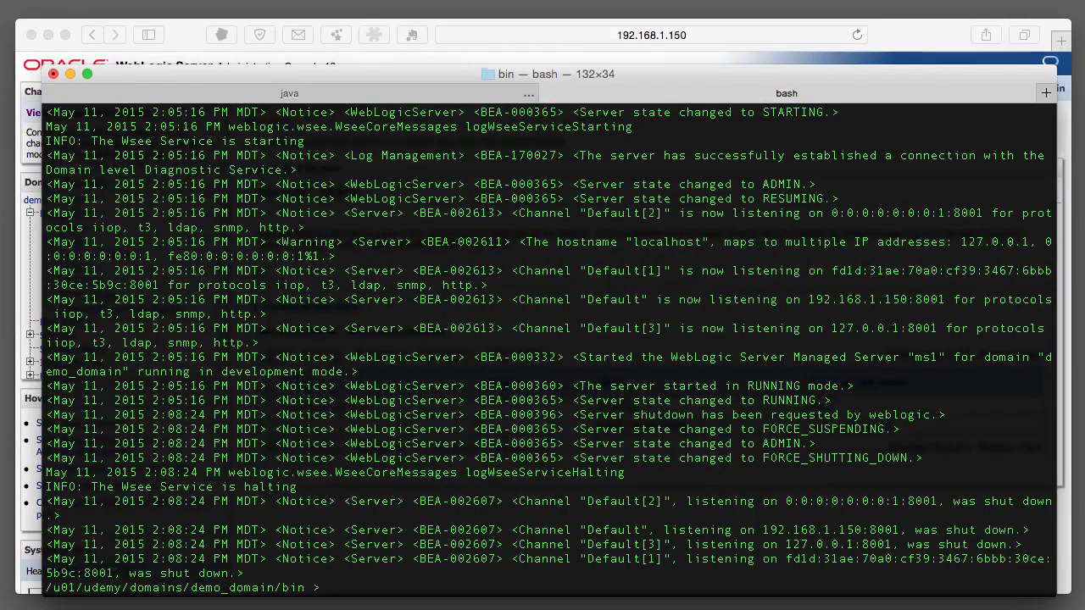
{"action": "left_click_drag", "start_coordinate": [123, 573], "coordinate": [229, 573]}
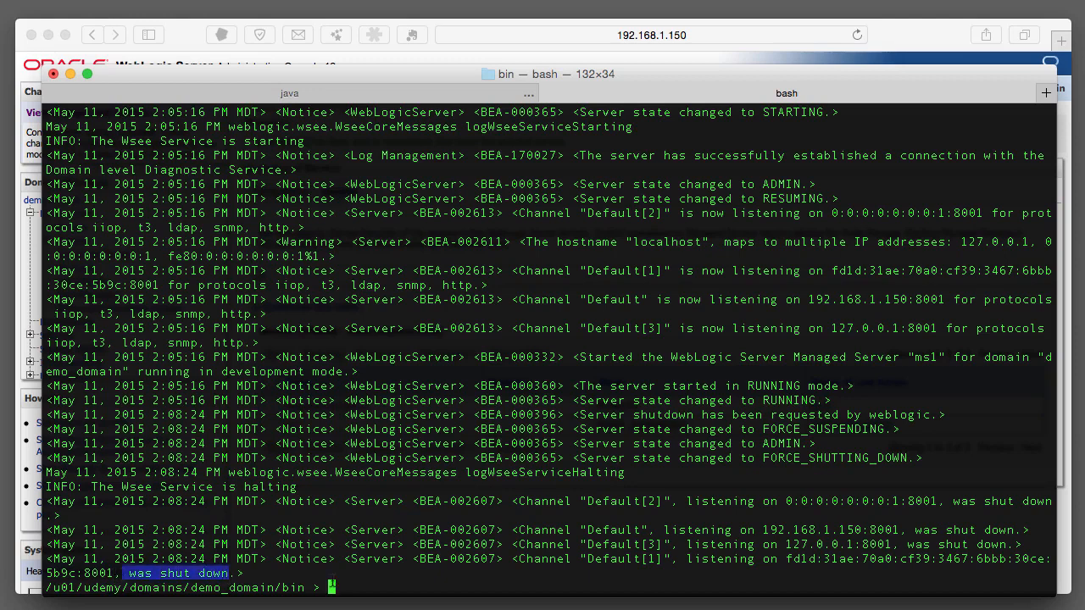
{"action": "left_click", "coordinate": [394, 585]}
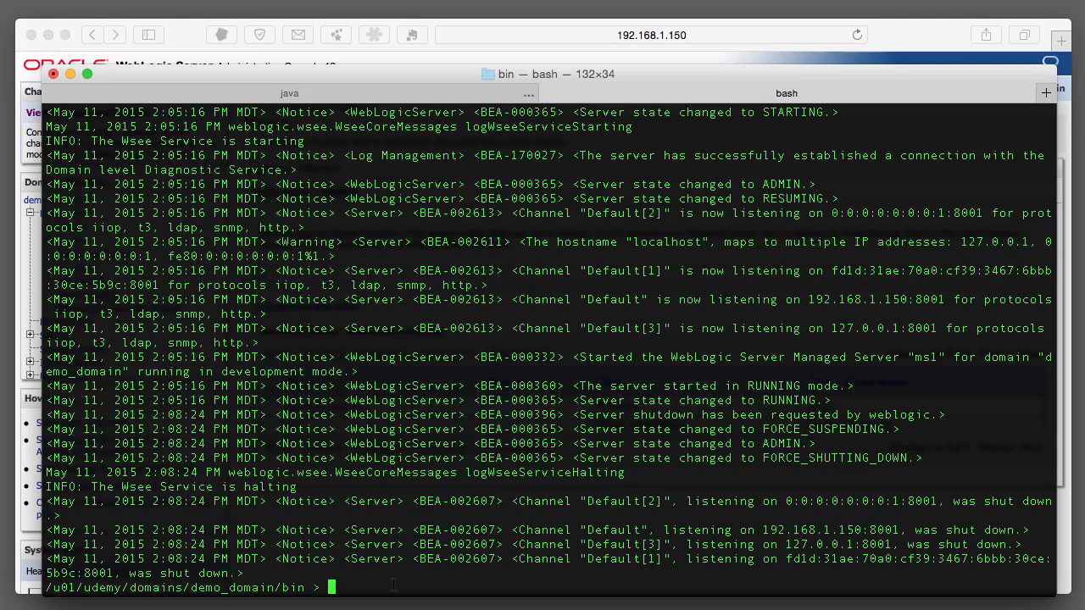
Move into the servers/AdminServer folder and list its contents.
{"action": "type", "text": "cd ../servers/Admi"}
{"action": "key", "text": "Tab"}
{"action": "key", "text": "Return"}
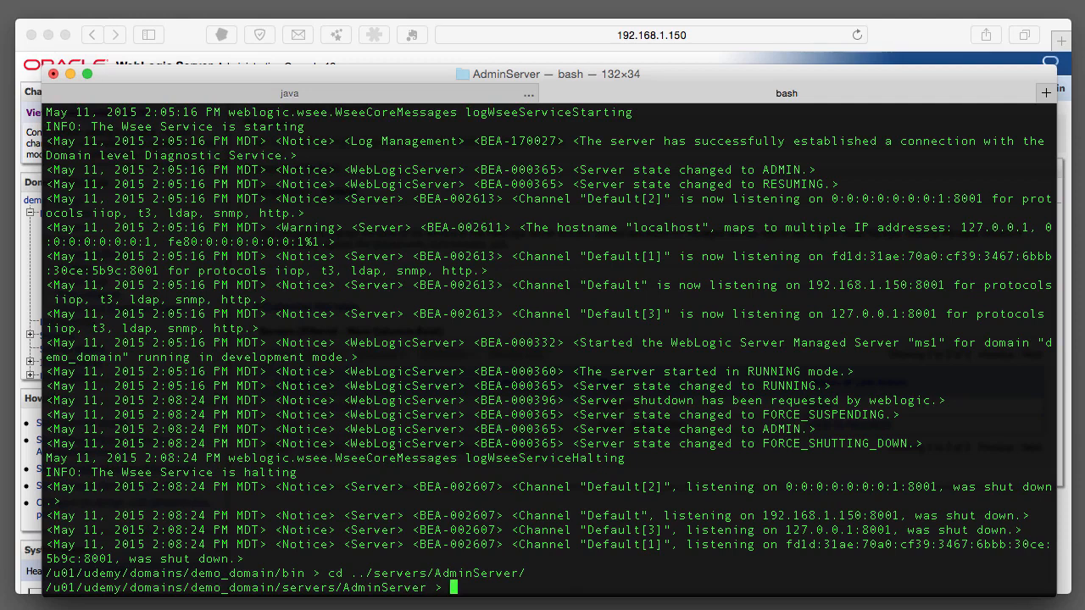
{"action": "type", "text": "ls"}
{"action": "key", "text": "Return"}
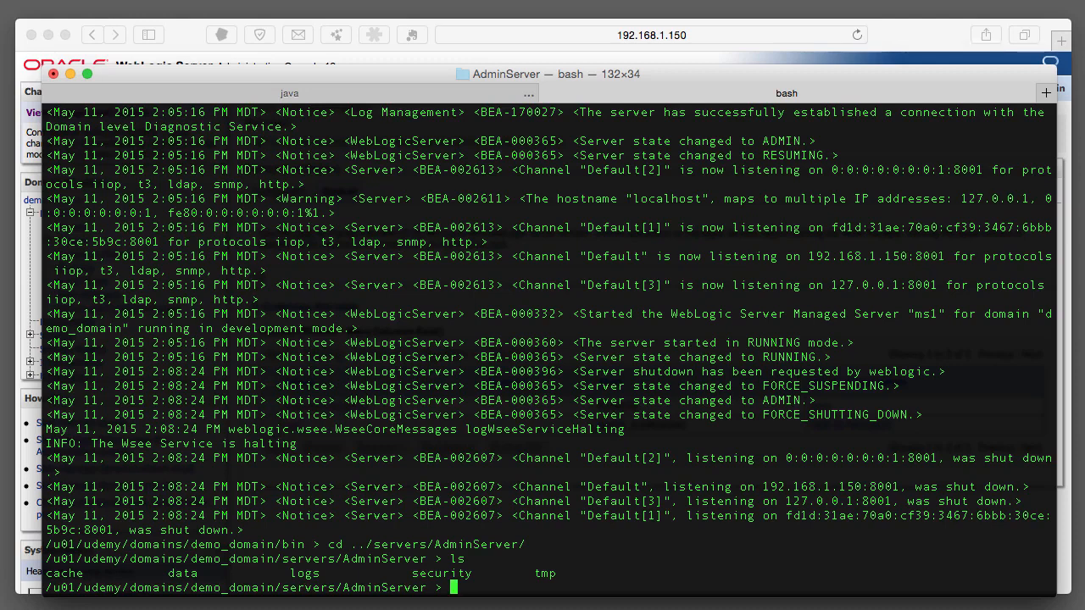
Enter AdminServer's security folder, list it, and print boot.properties with cat.
{"action": "type", "text": "cd seu"}
{"action": "key", "text": "BackSpace"}
{"action": "key", "text": "Tab"}
{"action": "key", "text": "Return"}
{"action": "type", "text": "ls"}
{"action": "key", "text": "Return"}
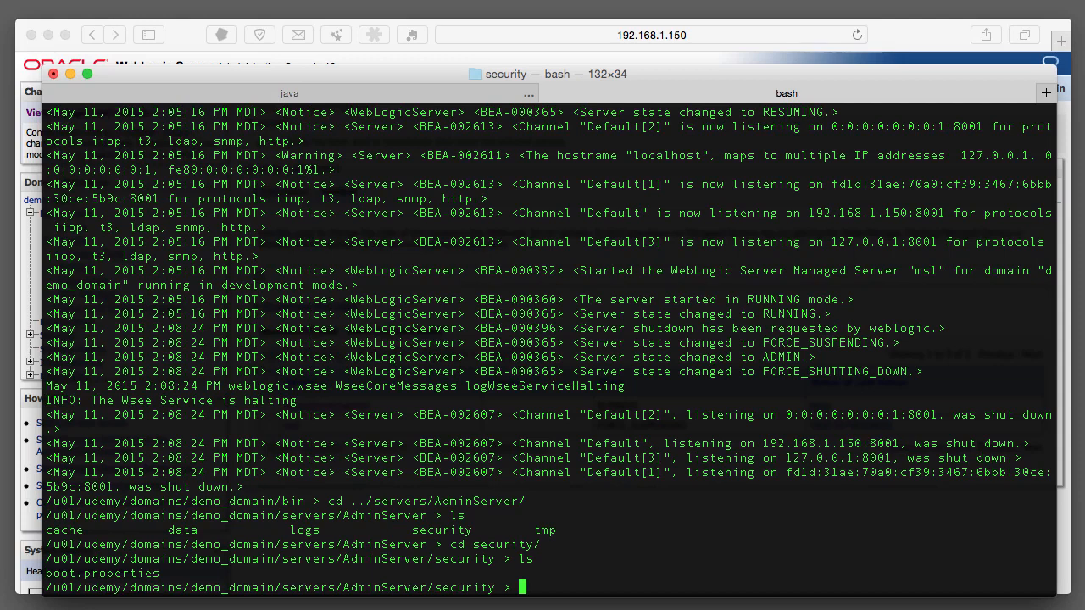
{"action": "type", "text": "cat b"}
{"action": "key", "text": "Tab"}
{"action": "key", "text": "Return"}
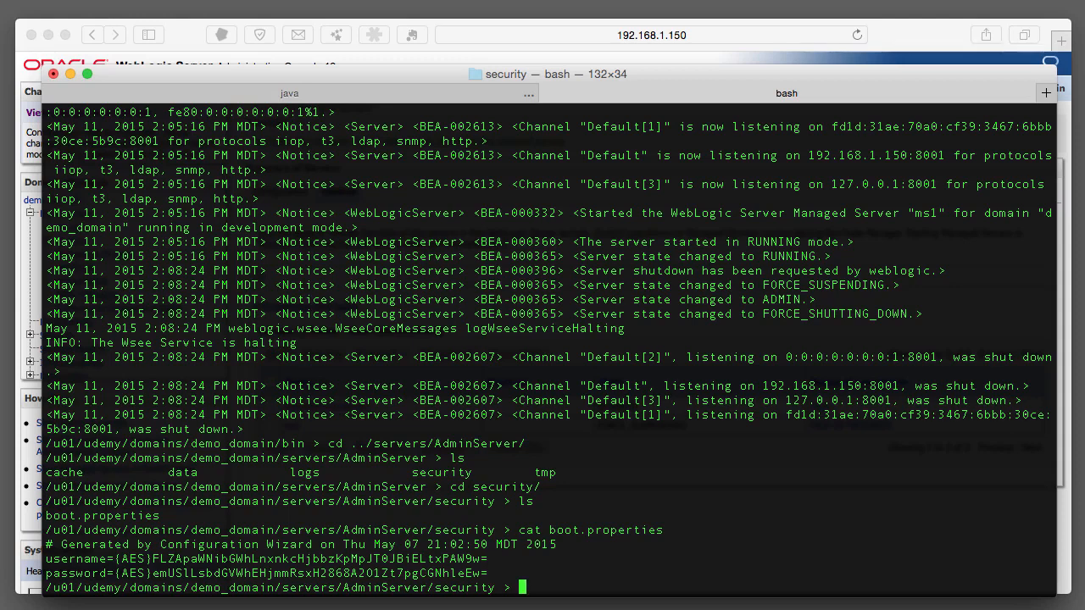
Go back up to the servers folder and into ms1, listing each folder.
{"action": "type", "text": "cd ../../ser"}
{"action": "key", "text": "BackSpace"}
{"action": "key", "text": "BackSpace"}
{"action": "key", "text": "BackSpace"}
{"action": "key", "text": "Tab"}
{"action": "key", "text": "Tab"}
{"action": "key", "text": "Return"}
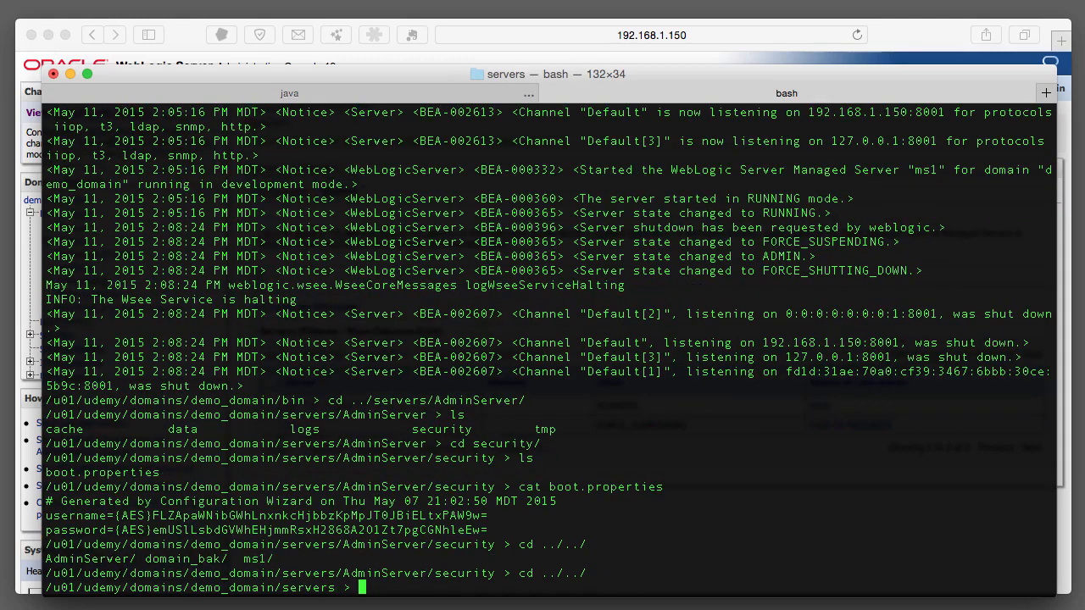
{"action": "type", "text": "ls"}
{"action": "key", "text": "Return"}
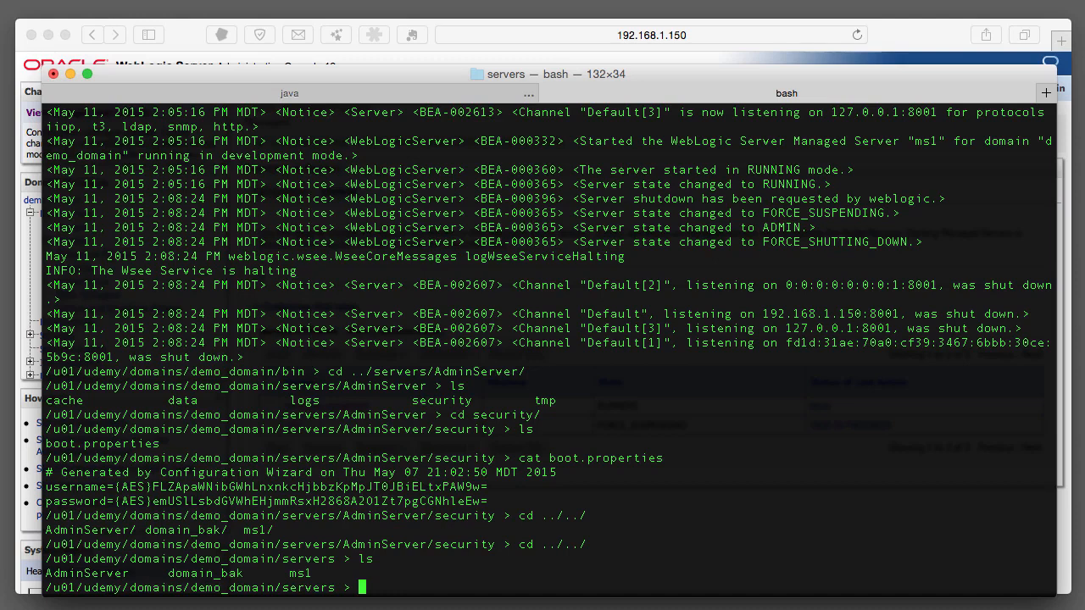
{"action": "type", "text": "cd ms1"}
{"action": "key", "text": "Return"}
{"action": "type", "text": "ls"}
{"action": "key", "text": "Return"}
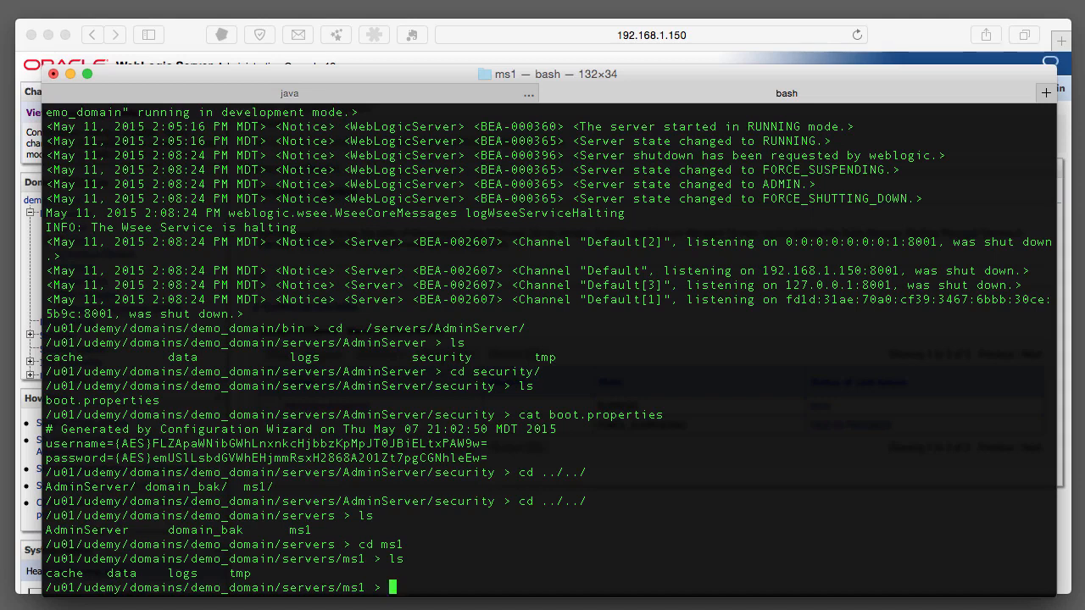
Create an empty security folder in ms1, move into it, and type vi boot.properties.
{"action": "type", "text": "mkdir security"}
{"action": "key", "text": "Return"}
{"action": "type", "text": "cd"}
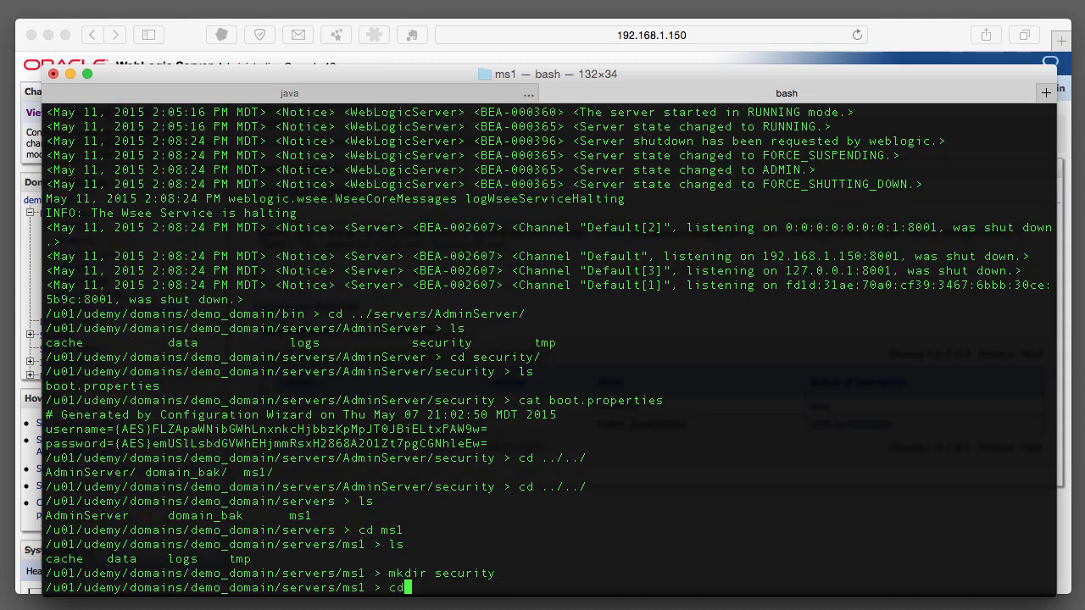
{"action": "type", "text": " security/"}
{"action": "key", "text": "Return"}
{"action": "type", "text": "ls"}
{"action": "key", "text": "Return"}
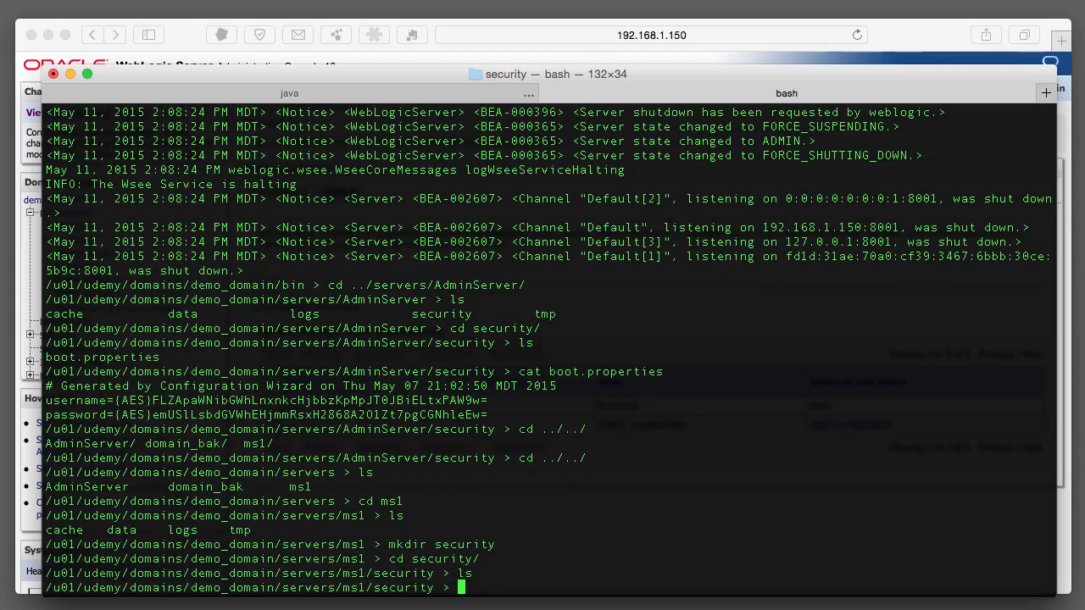
{"action": "type", "text": "vi boot.properties"}
Open boot.properties in vim and type the username= line with the admin account name.
{"action": "key", "text": "Return"}
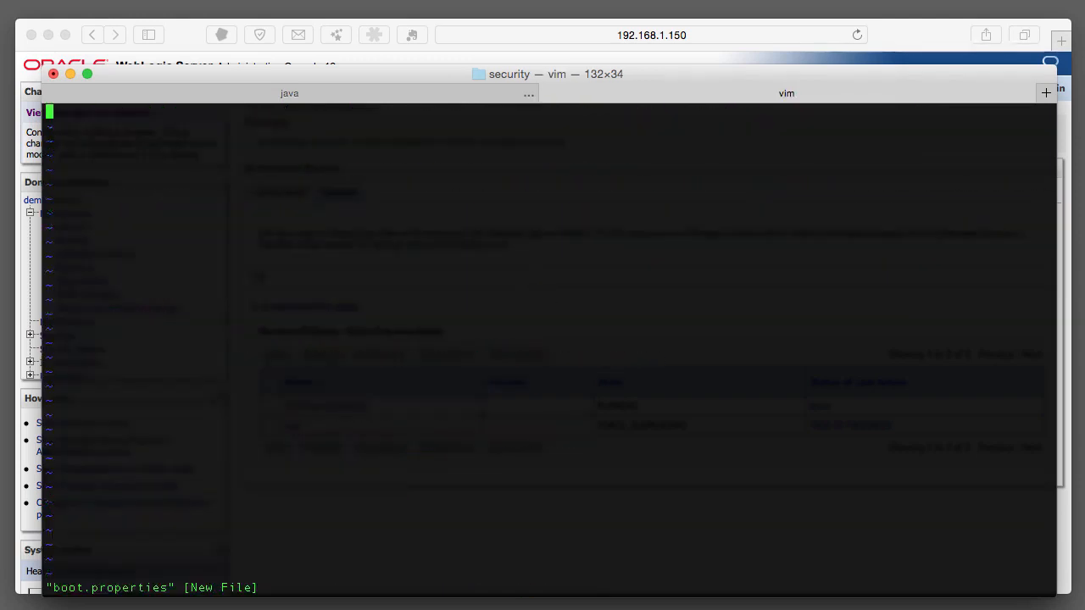
{"action": "key", "text": "i"}
{"action": "type", "text": "username"}
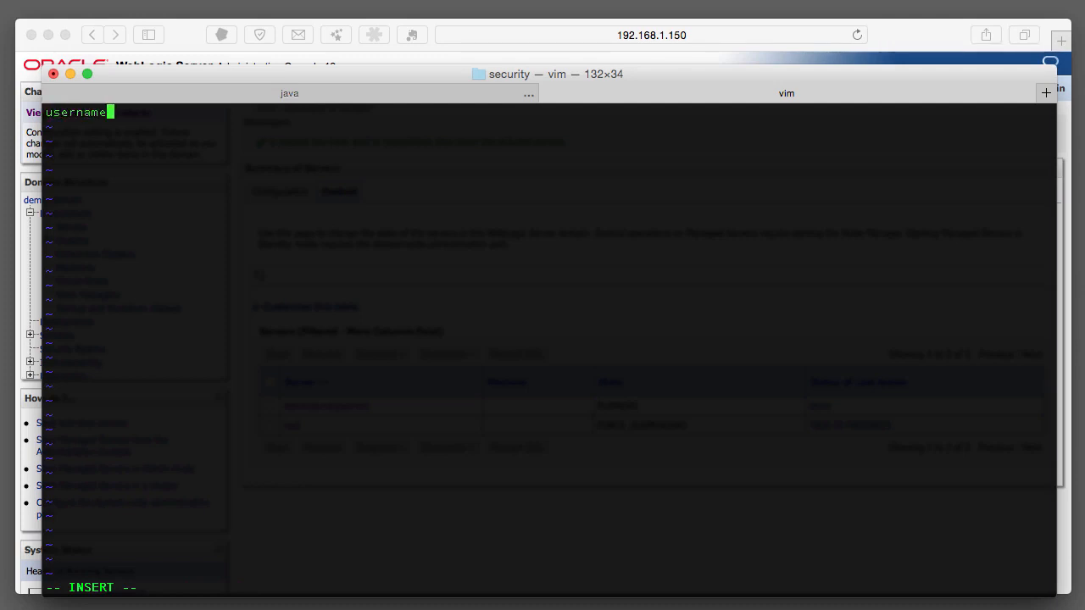
{"action": "type", "text": "=weblogic"}
{"action": "key", "text": "Return"}
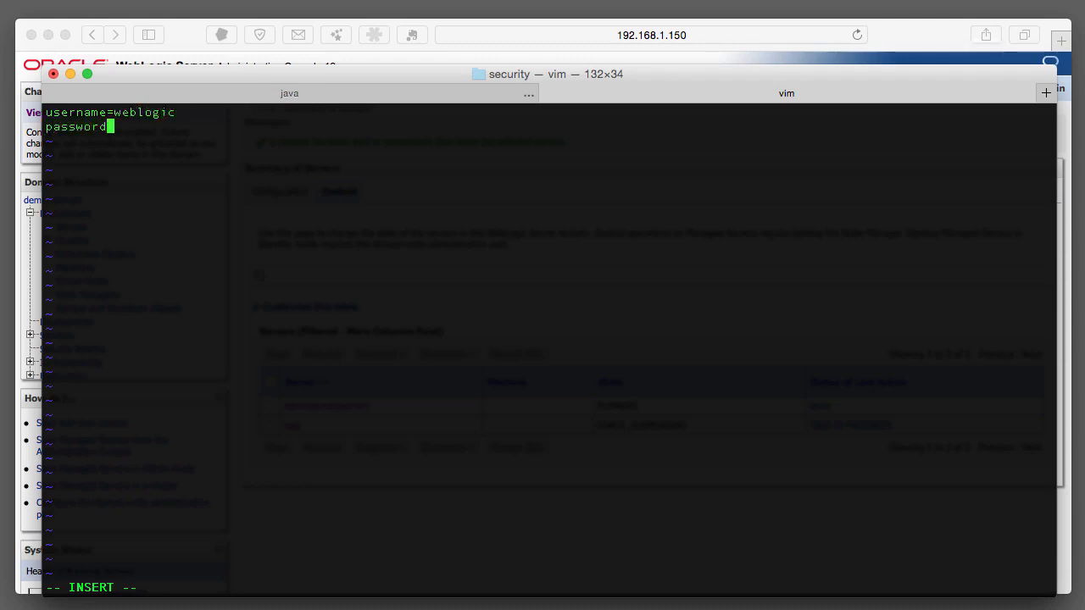
Add the password= line with the admin password to boot.properties, then save and quit vim with :wq.
{"action": "type", "text": "=weblogic123"}
{"action": "key", "text": "Return"}
{"action": "key", "text": "Escape"}
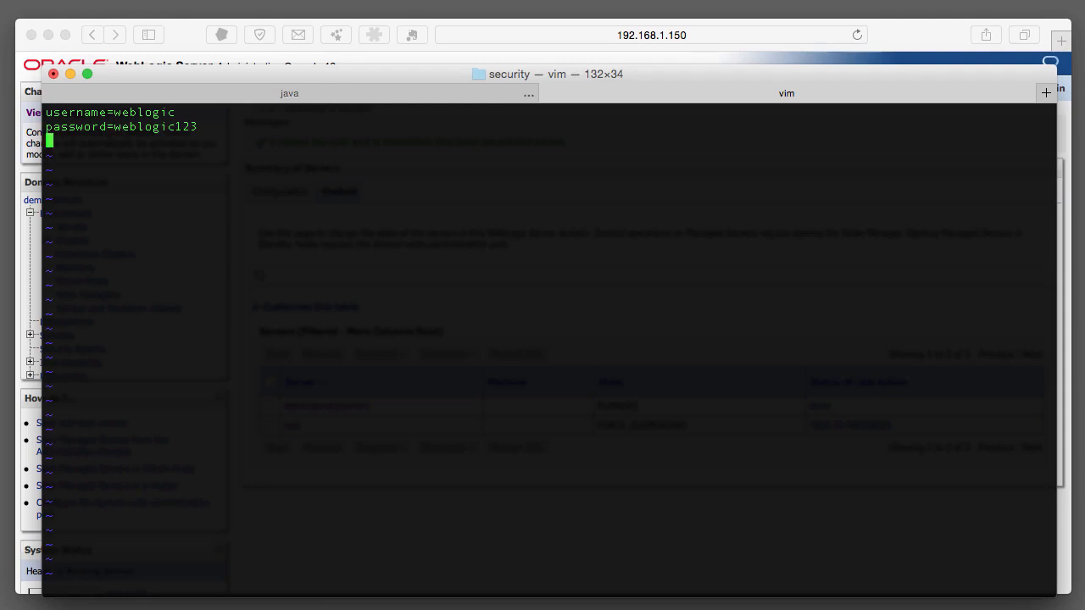
{"action": "type", "text": ":wq"}
{"action": "key", "text": "Return"}
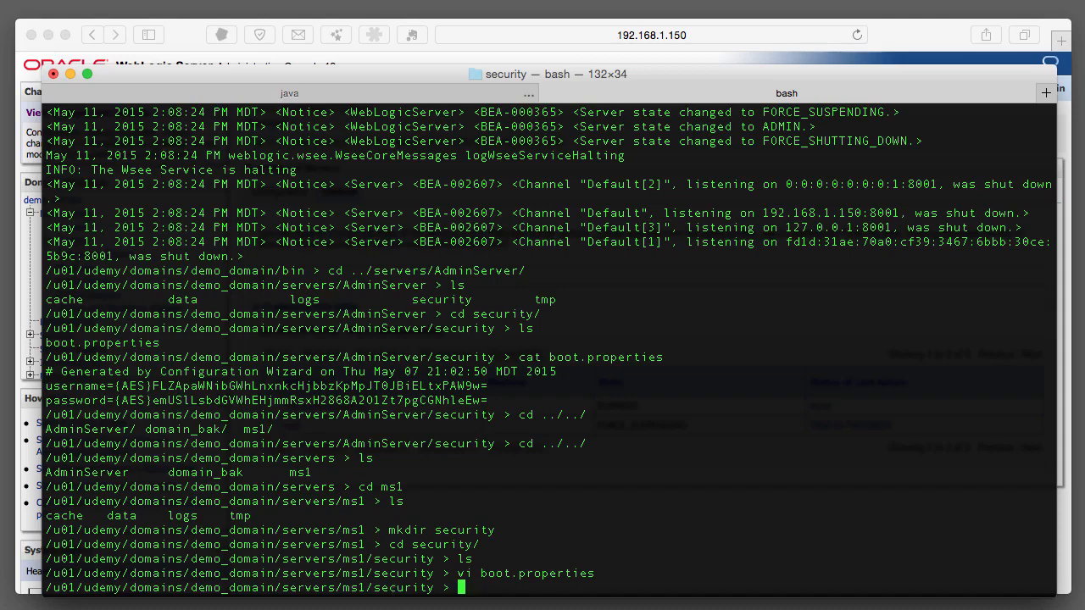
Move to demo_domain/bin and type ./startManagedWebLogic.sh ms1 t3://localhost:7001 without running it.
{"action": "key", "text": "super+Tab"}
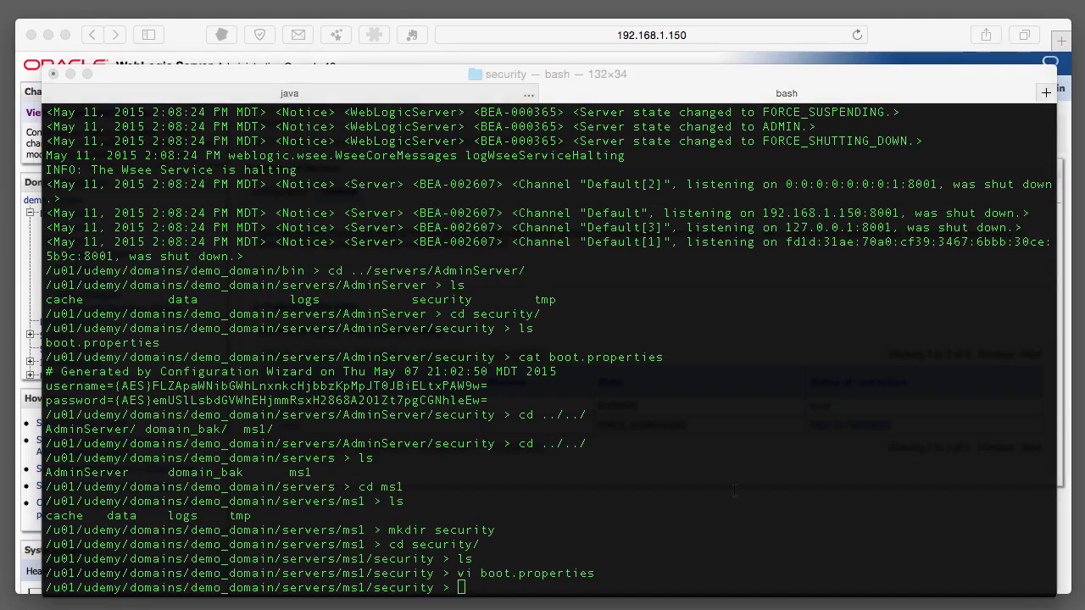
{"action": "left_click", "coordinate": [734, 490]}
{"action": "type", "text": "cd ../../"}
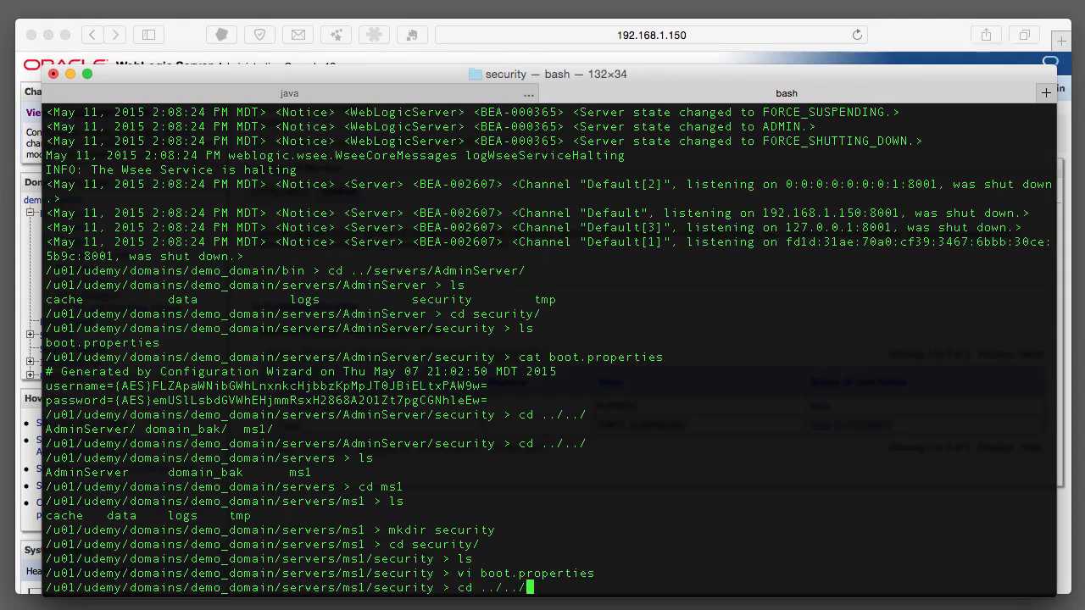
{"action": "key", "text": "Return"}
{"action": "type", "text": "cd ../bin/"}
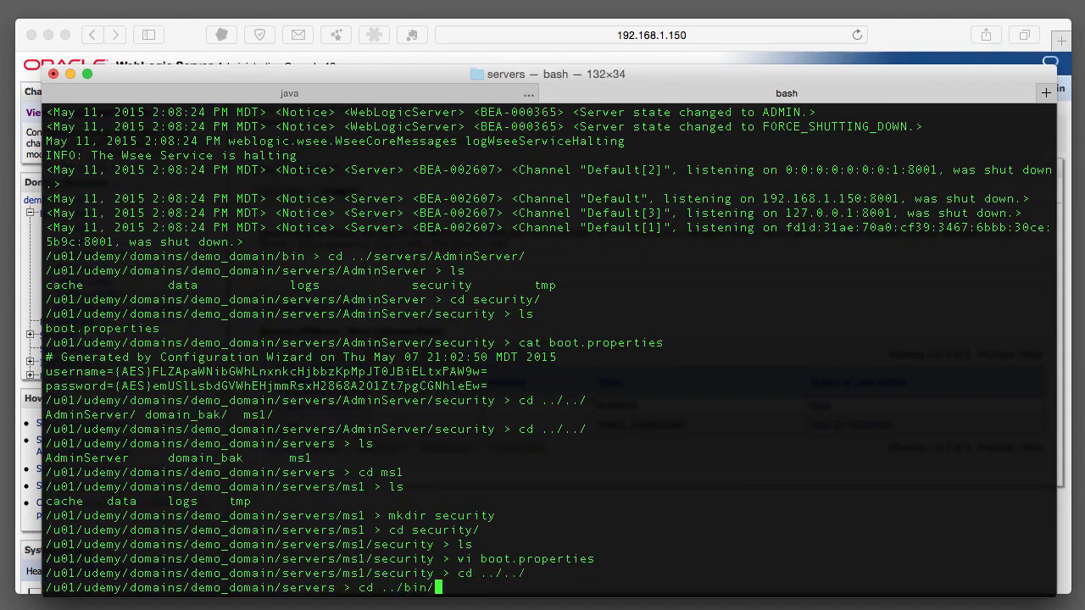
{"action": "key", "text": "Return"}
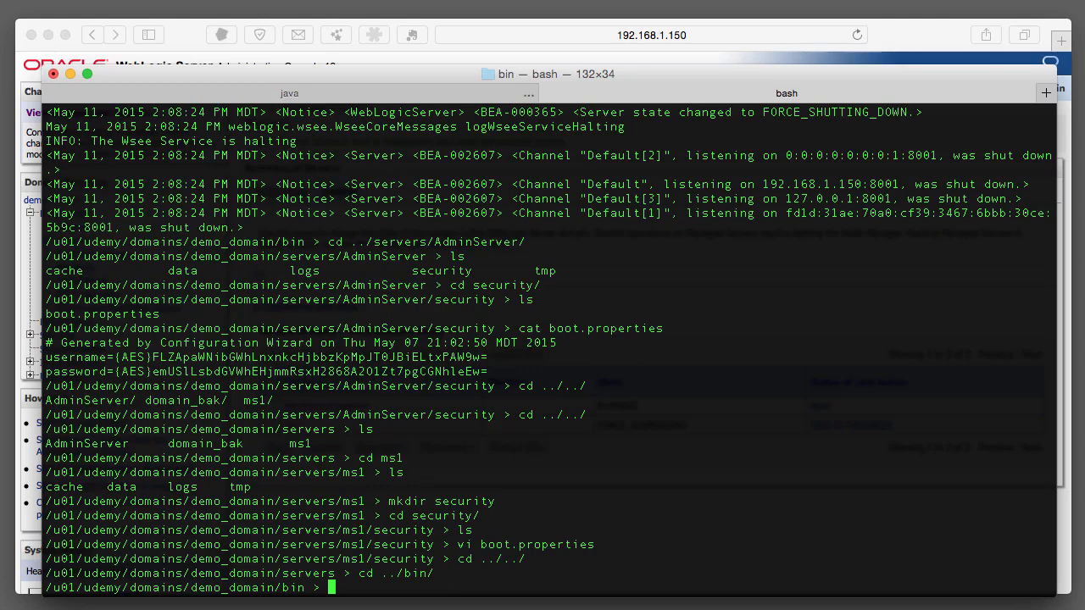
{"action": "type", "text": "./startManagedWebLogic.sh"}
{"action": "type", "text": "ms1 "}
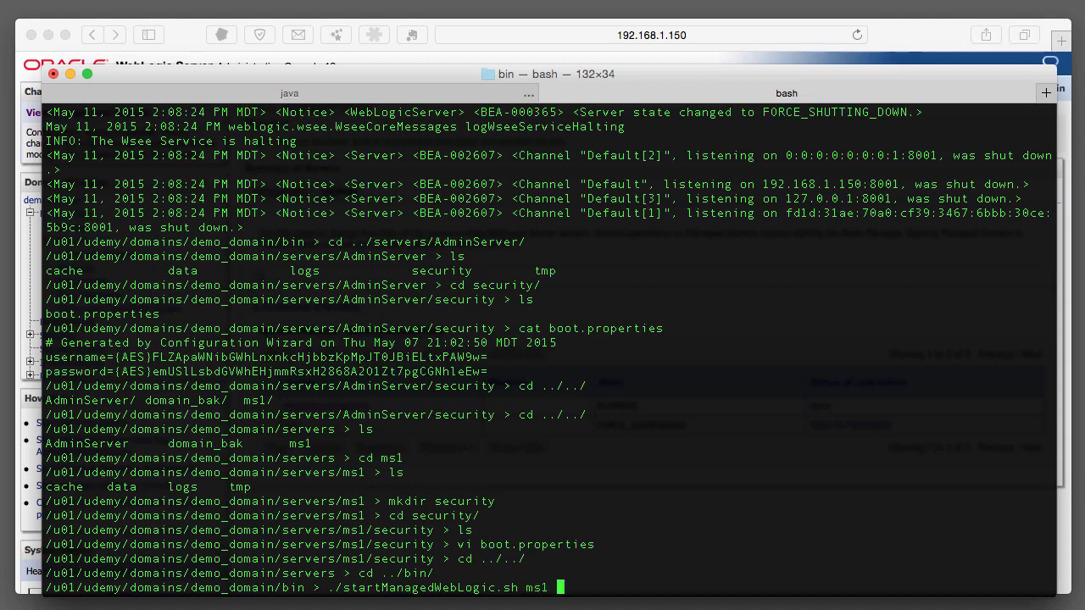
{"action": "type", "text": " t3://localhost:7001"}
Launch ms1 and highlight the RUNNING state line and the 'Storing boot identity' message in the log.
{"action": "key", "text": "Return"}
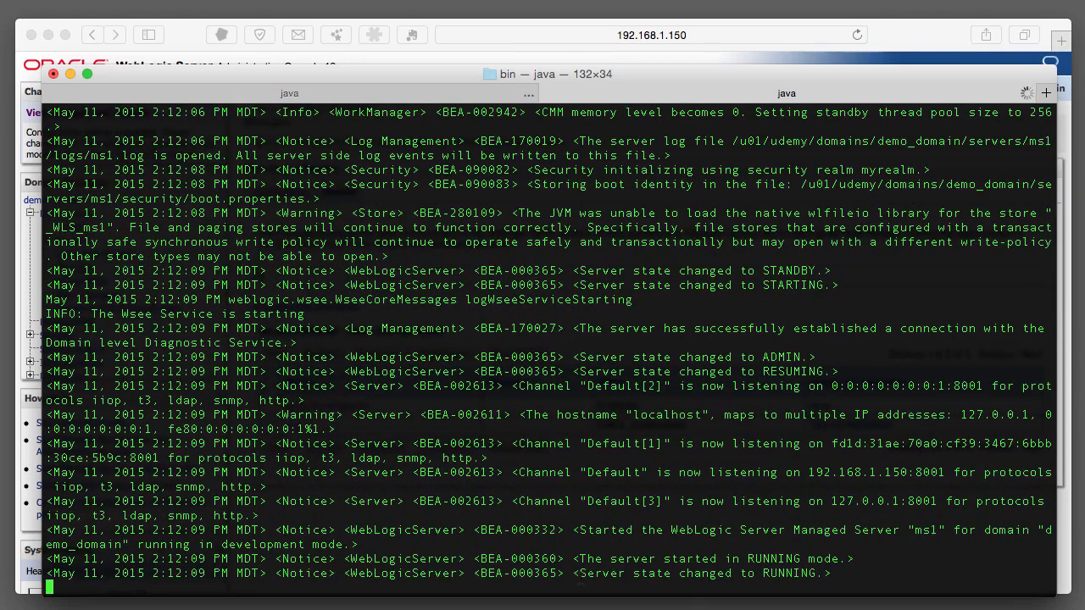
{"action": "left_click_drag", "start_coordinate": [579, 573], "coordinate": [814, 573]}
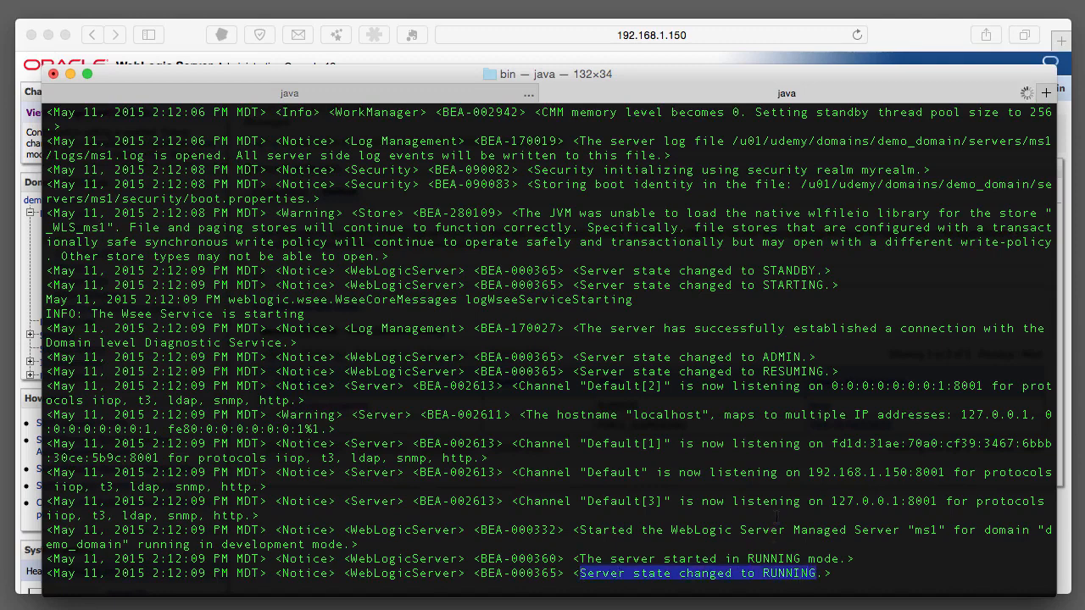
{"action": "scroll", "coordinate": [785, 457], "scroll_direction": "up", "scroll_amount": 5}
{"action": "scroll", "coordinate": [550, 347], "scroll_direction": "up", "scroll_amount": 3}
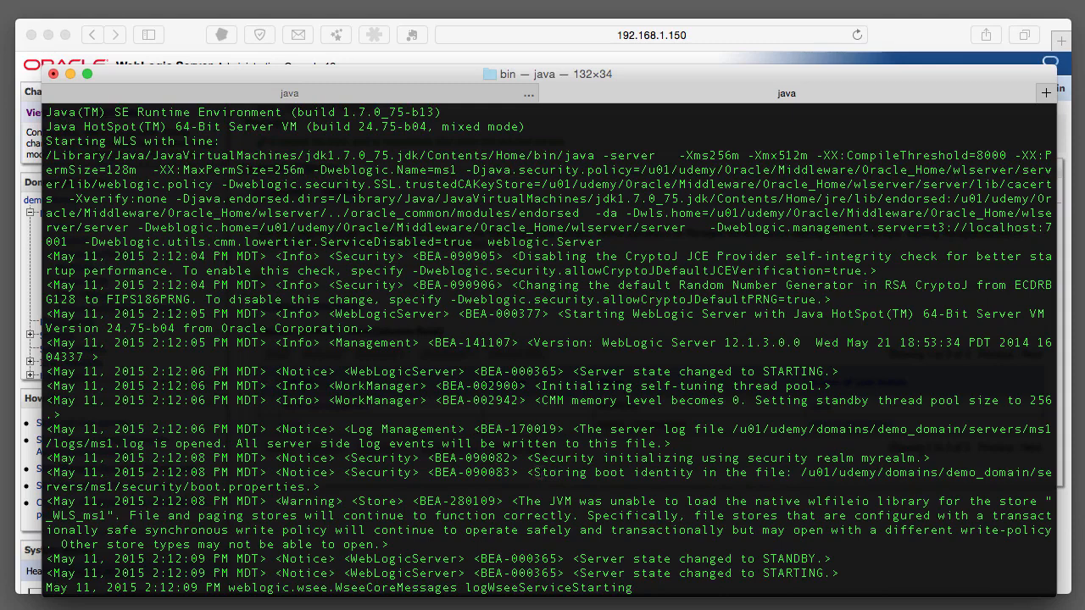
{"action": "left_click_drag", "start_coordinate": [534, 472], "coordinate": [788, 472]}
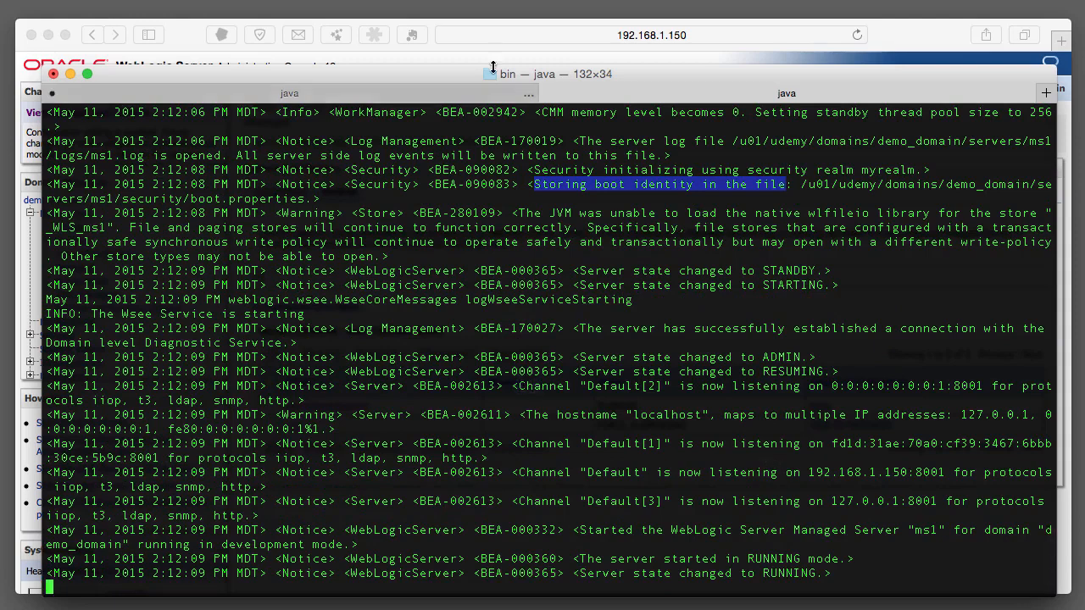
{"action": "left_click", "coordinate": [12, 0]}
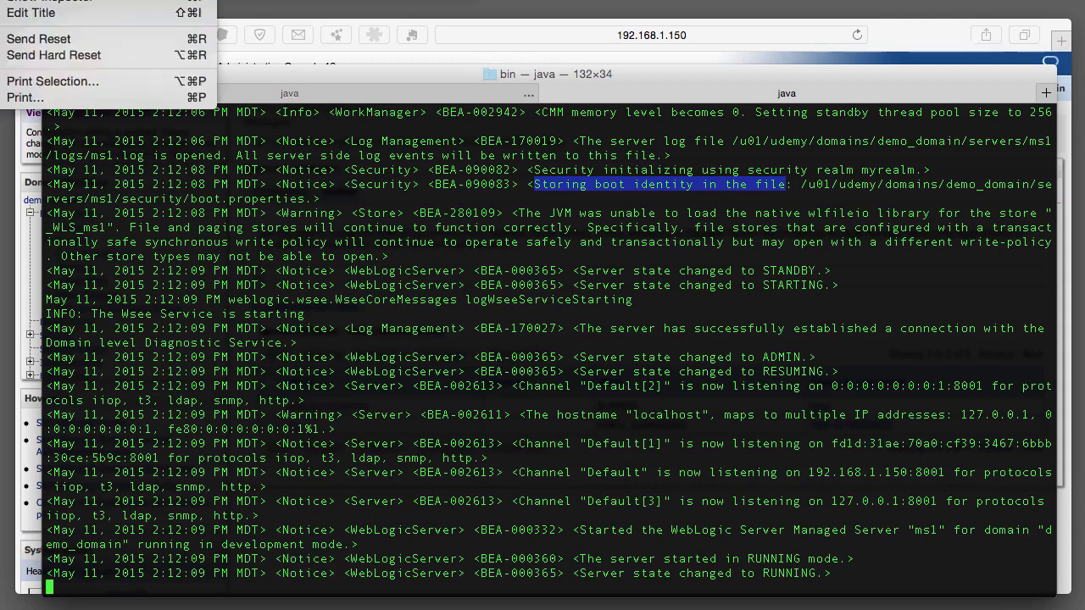
In a new tab, enter servers/ms1/security, list its files, and start typing cat boot.properties.
{"action": "key", "text": "super+t"}
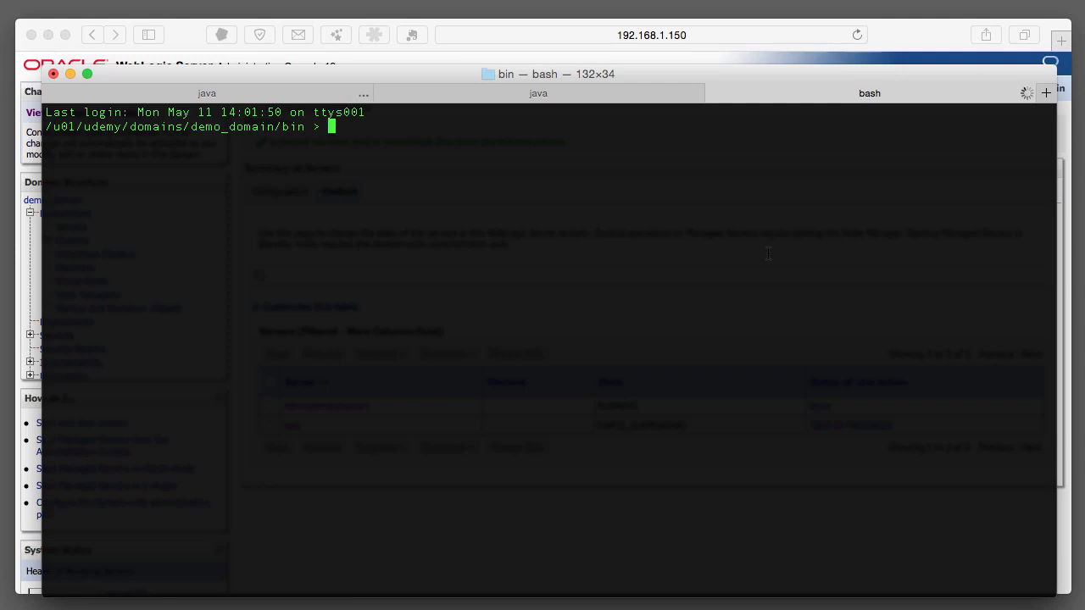
{"action": "type", "text": "cd ../servers/ms1/secu"}
{"action": "key", "text": "Tab"}
{"action": "key", "text": "Return"}
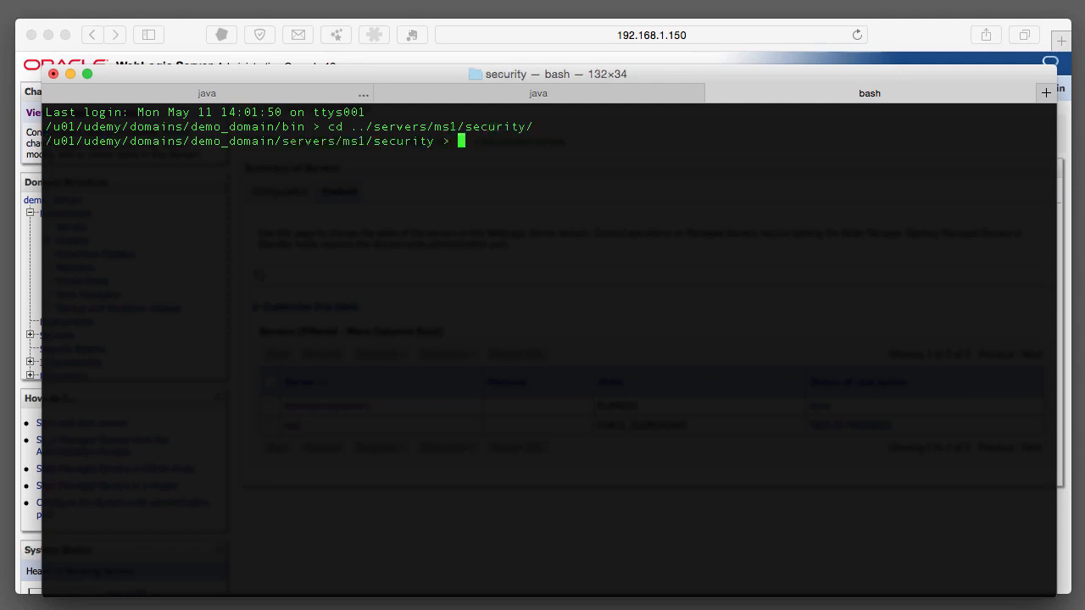
{"action": "type", "text": "ls"}
{"action": "key", "text": "Return"}
{"action": "type", "text": "cat boot"}
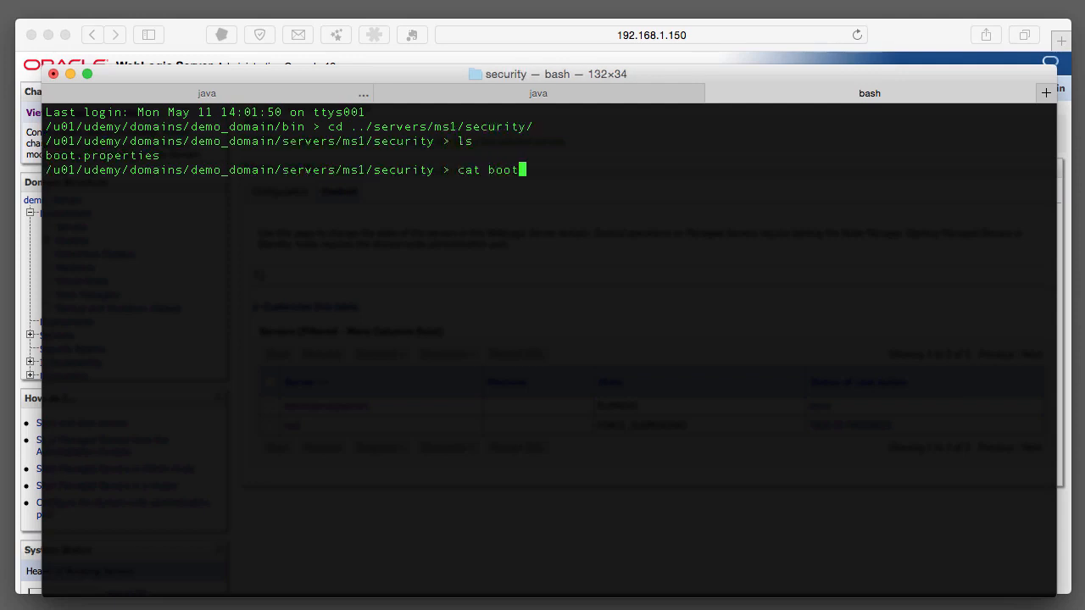
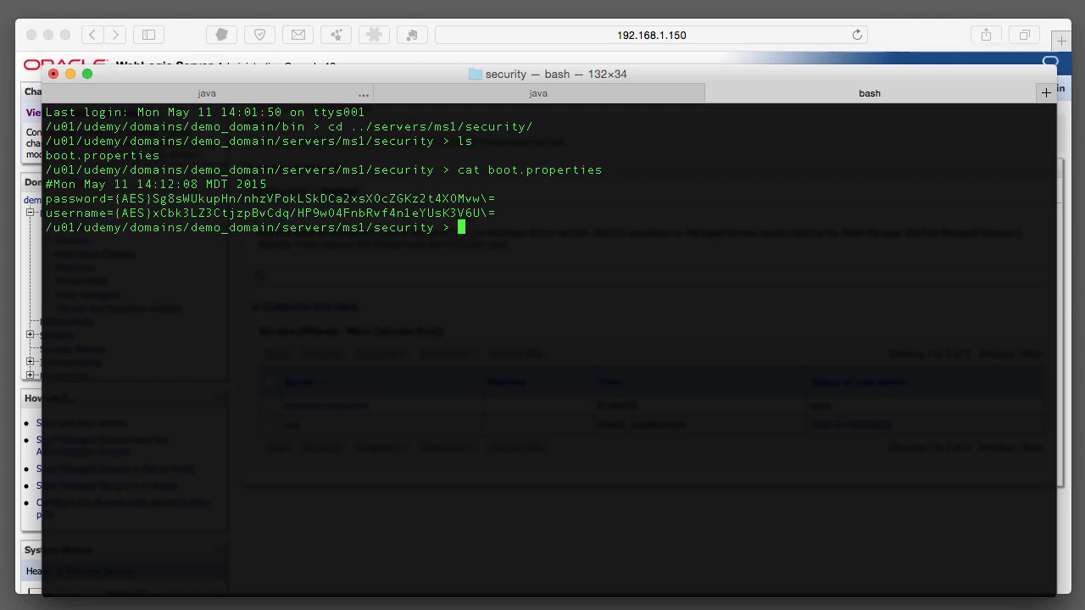
Go up two levels from ms1/security to the demo_domain servers directory with cd ../../.
{"action": "type", "text": "cd ../../"}
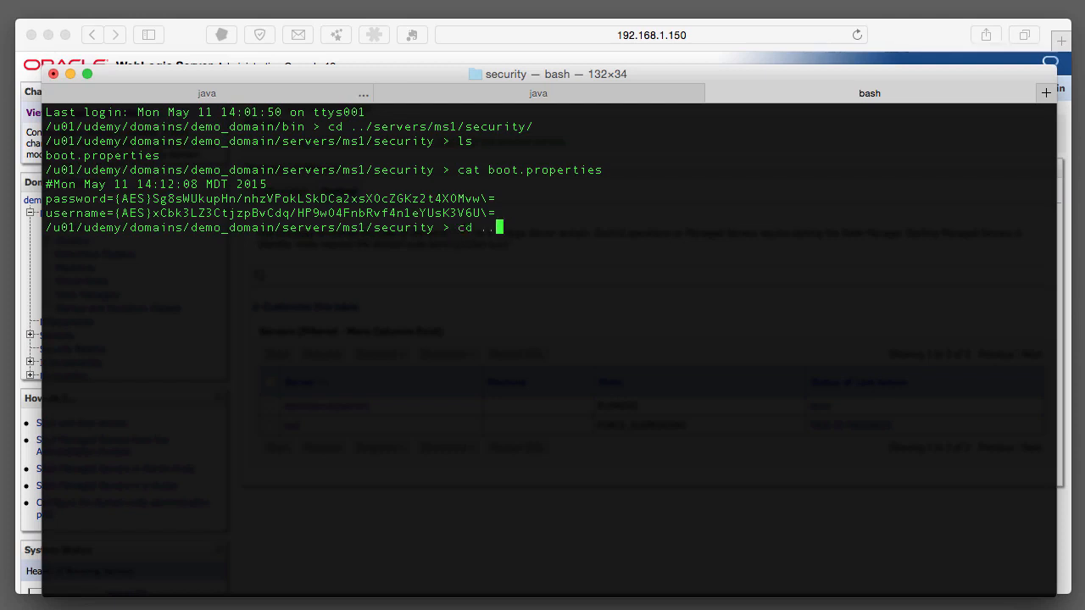
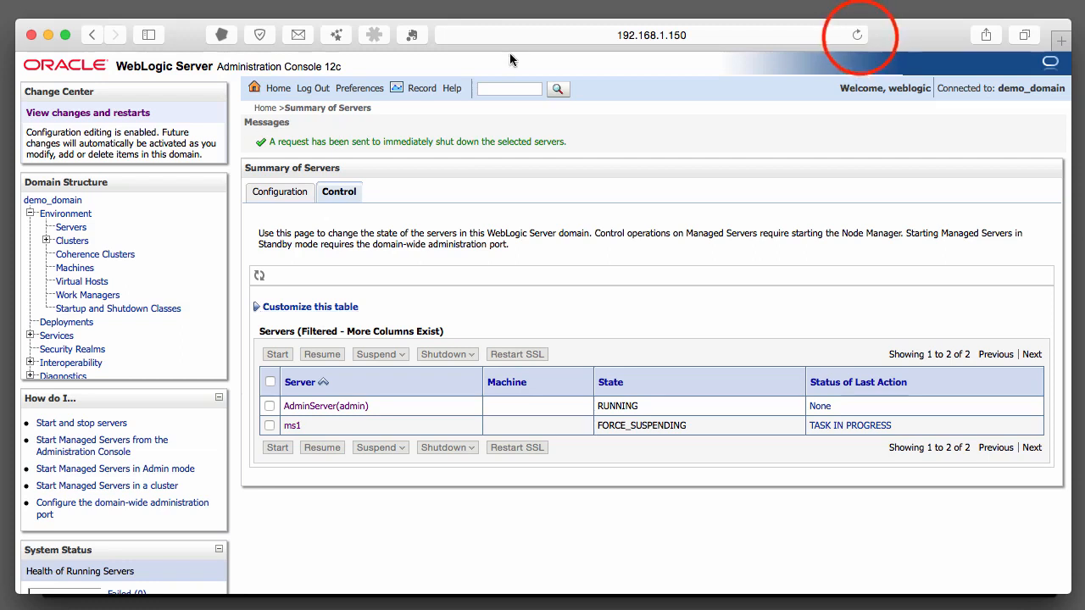
Reload the Summary of Servers page to confirm ms1 is RUNNING with TASK COMPLETED.
{"action": "left_click", "coordinate": [856, 34]}
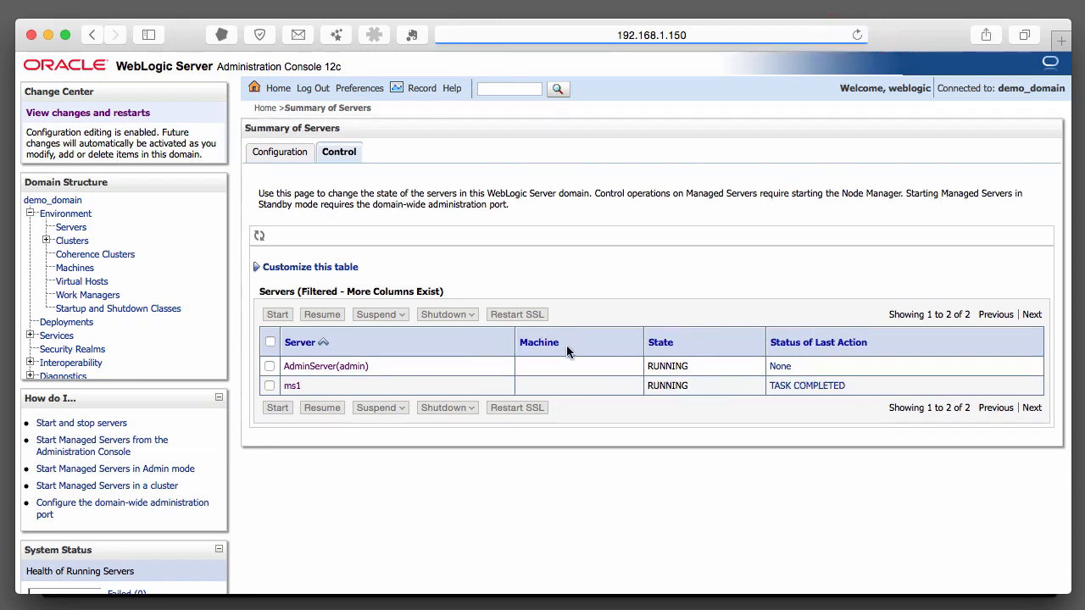